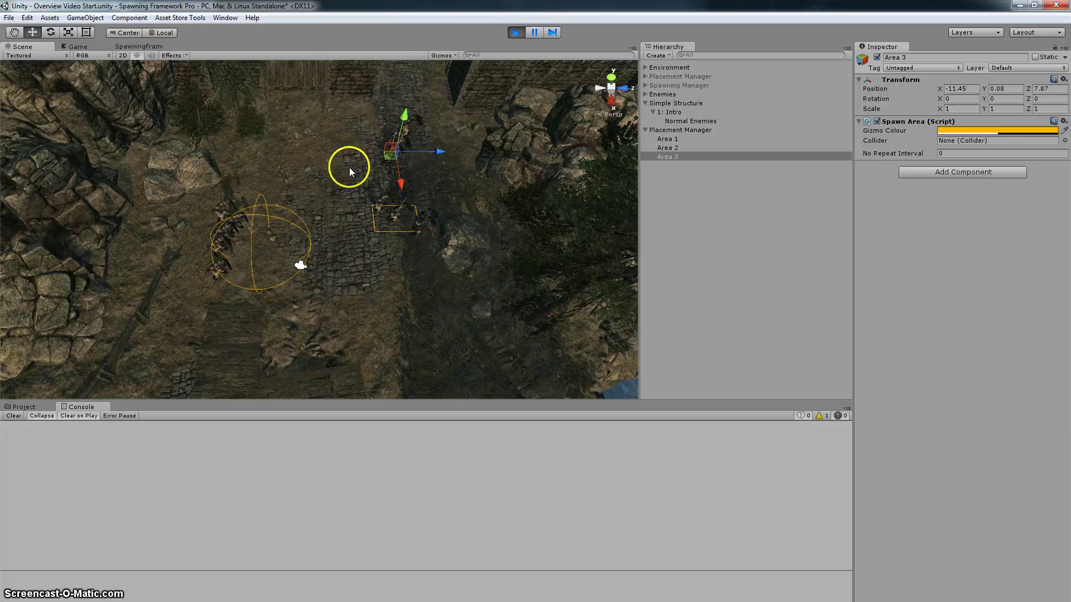
# Step: Inspect the Spawn Area settings of Area 1, Area 2 and Area 3 and the enemies at each in the scene
pyautogui.moveTo(349, 168); pyautogui.dragTo(393, 229, button='middle')
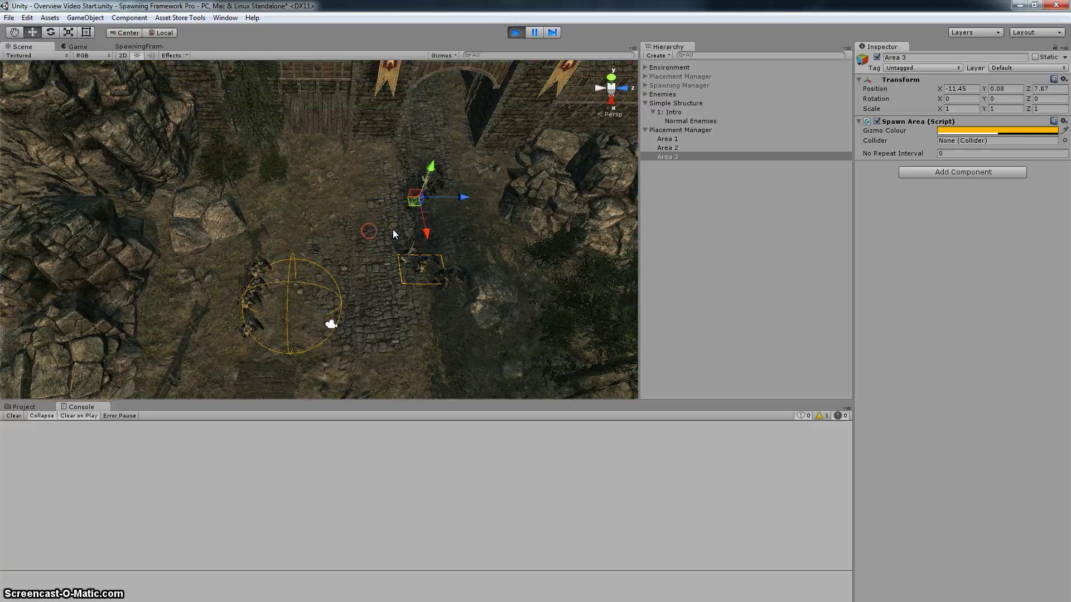
pyautogui.click(671, 140)
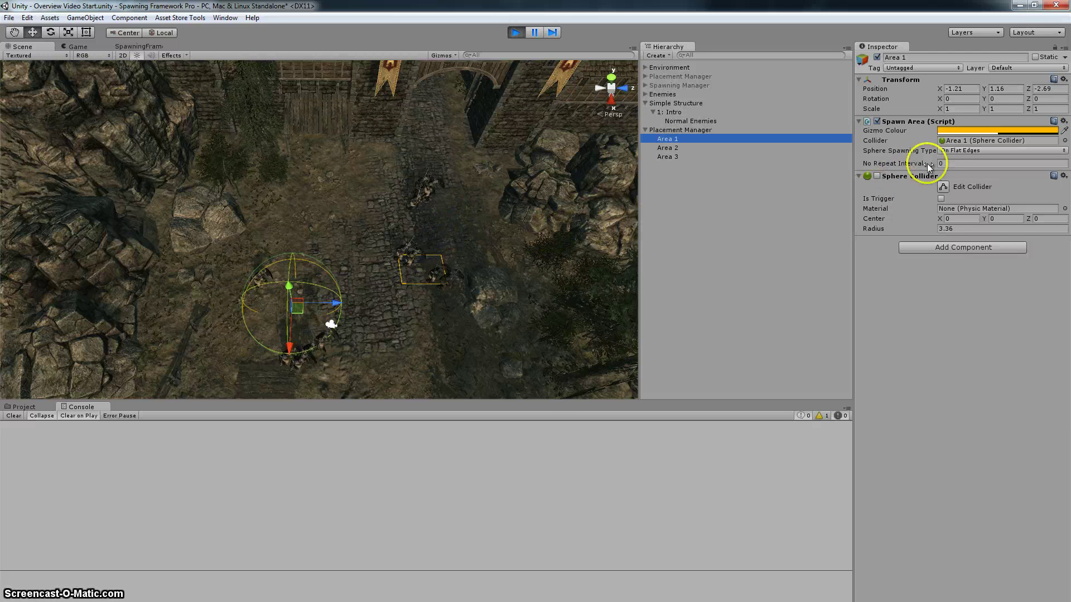
pyautogui.click(675, 148)
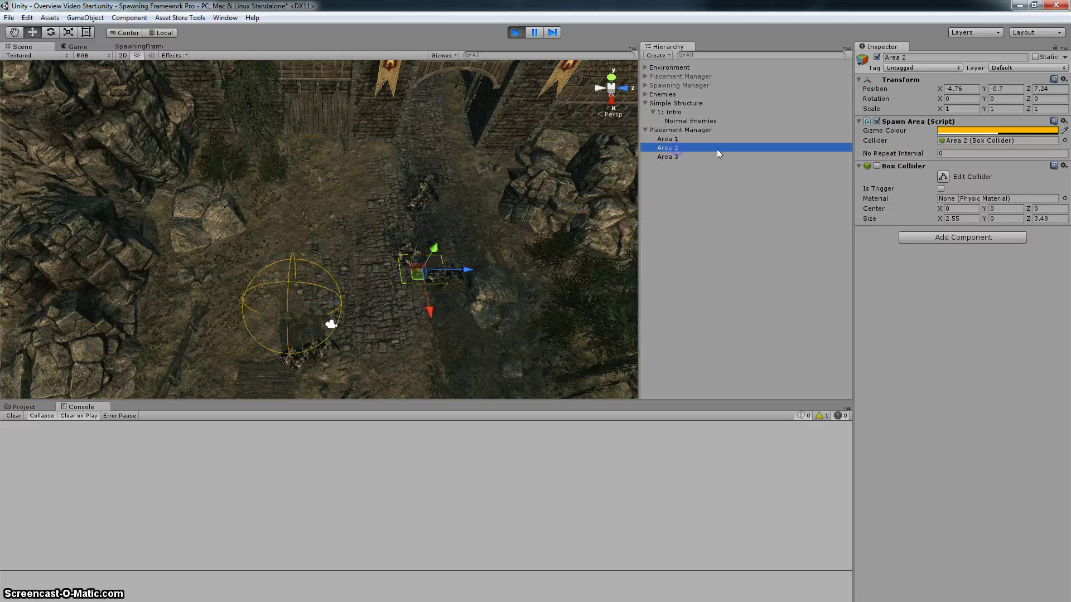
pyautogui.click(674, 157)
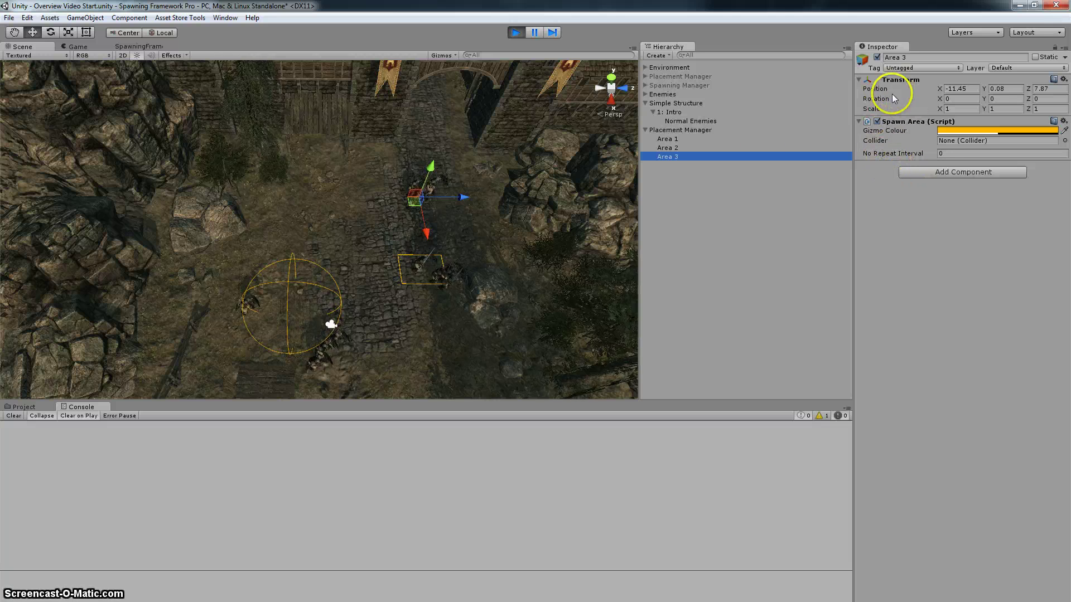
pyautogui.moveTo(433, 270); pyautogui.dragTo(383, 229, button='right')
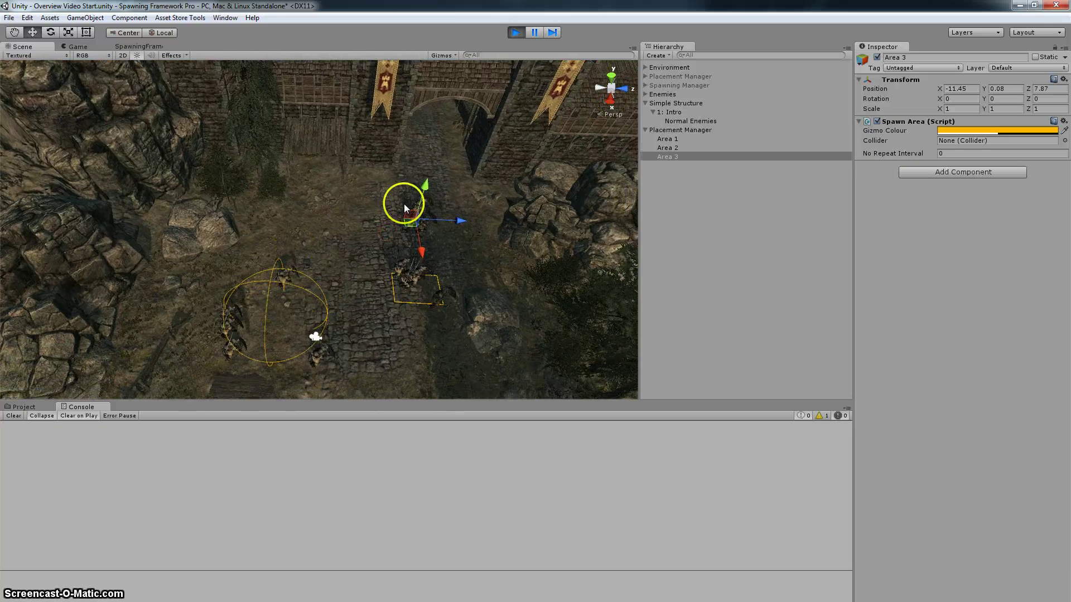
pyautogui.scroll(-3, 368, 243)
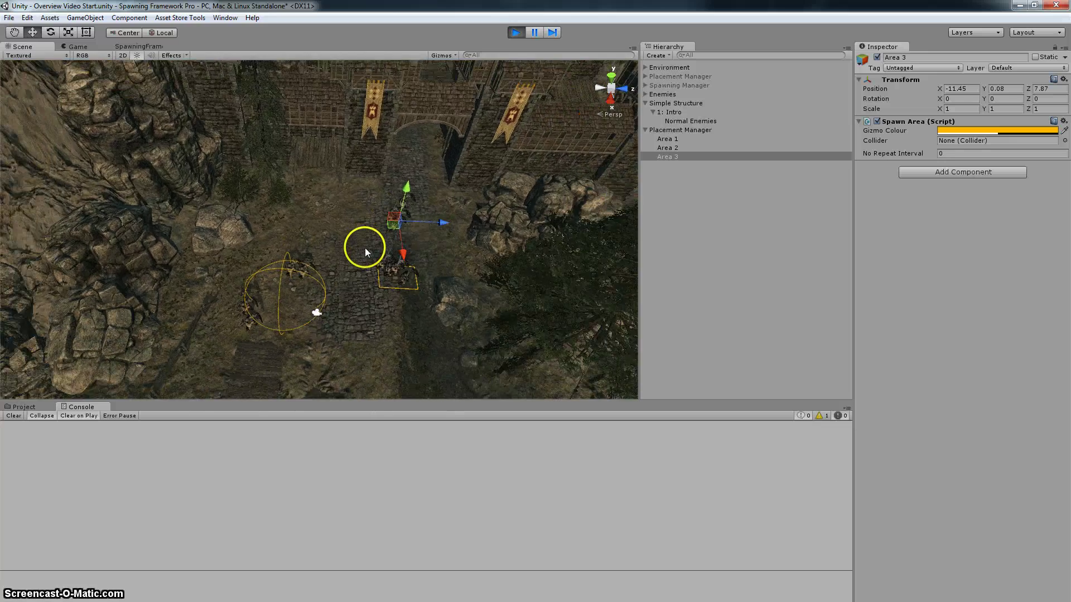
pyautogui.scroll(5, 365, 257)
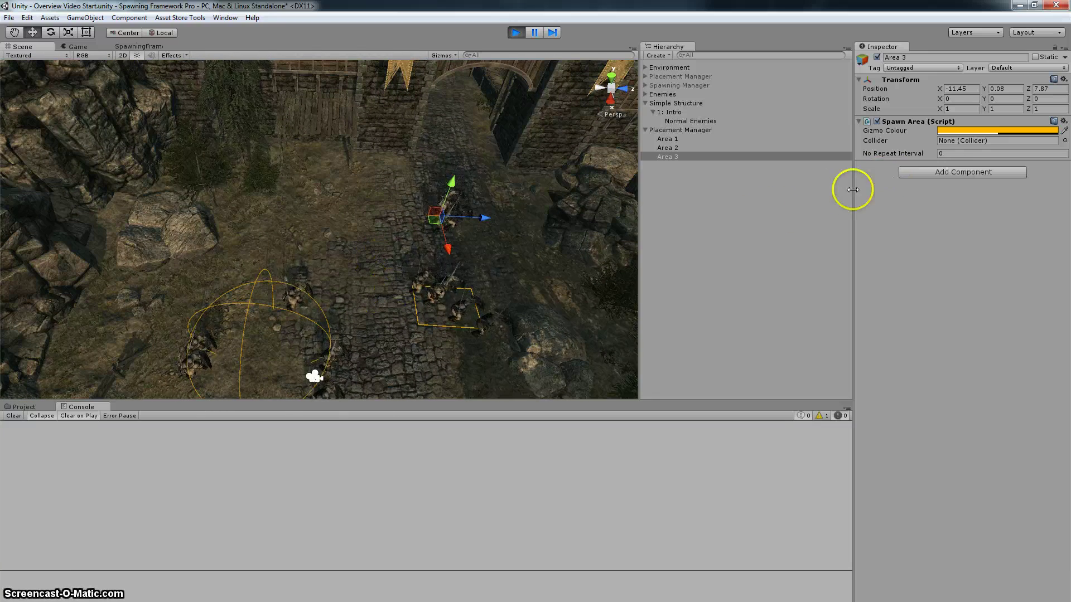
# Step: Pause the running game and move Area 2 to the tower beside the gate, about X -27.05, Y 9.31, Z -13.95
pyautogui.click(663, 148)
pyautogui.scroll(-2, 505, 212)
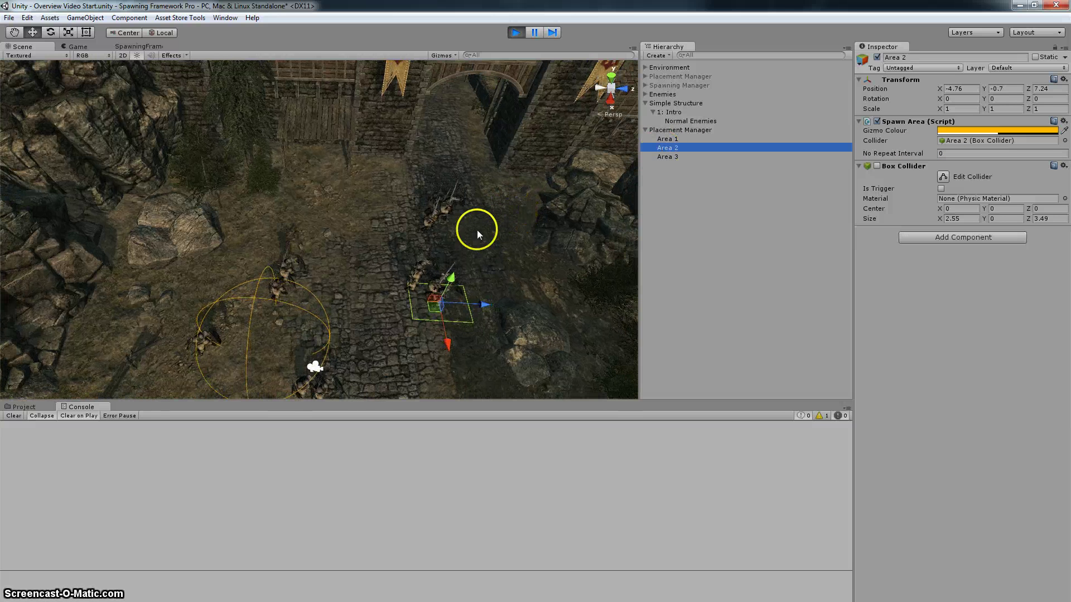
pyautogui.moveTo(444, 312); pyautogui.dragTo(358, 132)
pyautogui.click(535, 32)
pyautogui.moveTo(359, 132); pyautogui.dragTo(370, 199, button='middle')
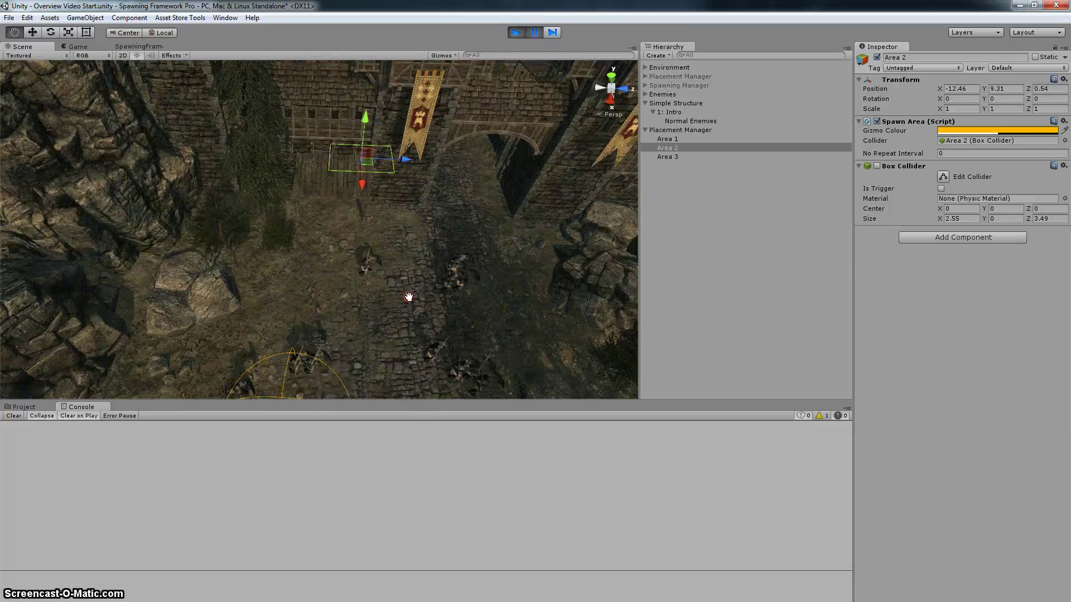
pyautogui.scroll(-5, 335, 185)
pyautogui.moveTo(296, 167); pyautogui.dragTo(301, 229, button='middle')
pyautogui.scroll(3, 330, 294)
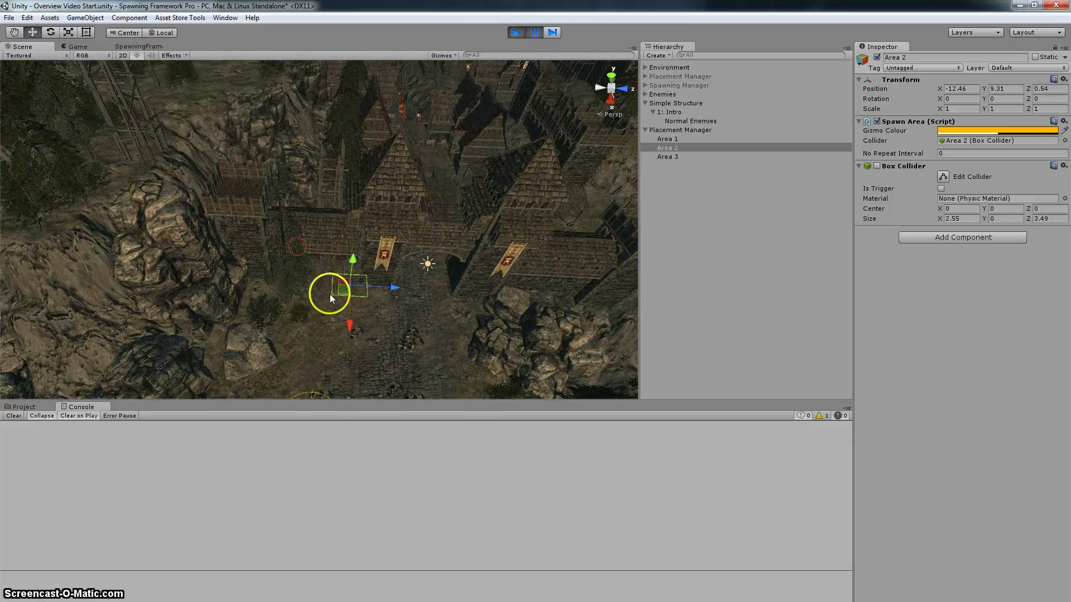
pyautogui.moveTo(341, 288); pyautogui.dragTo(234, 191)
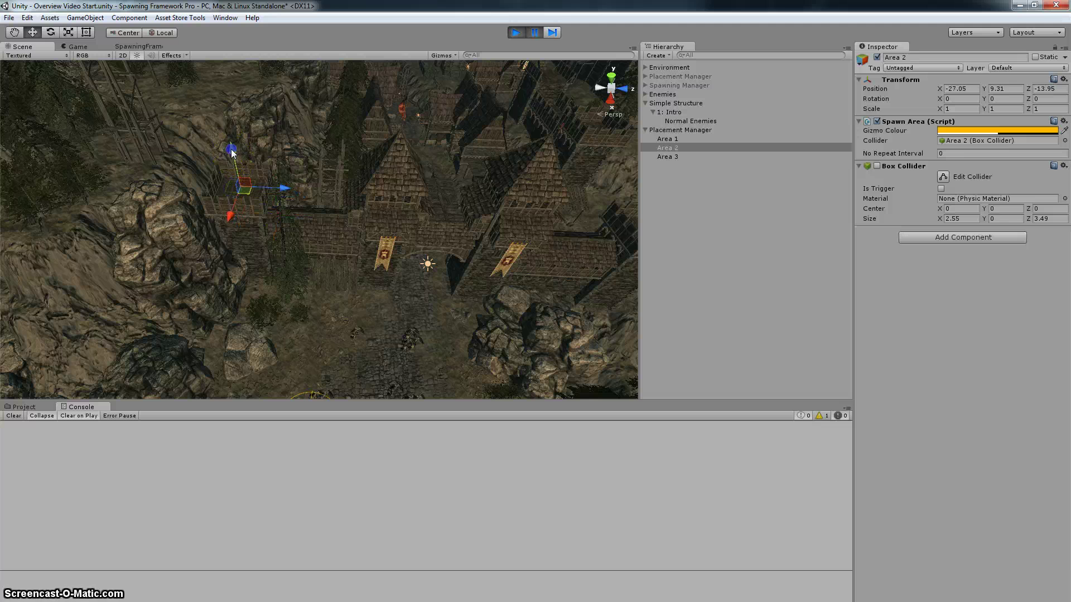
# Step: Fine-tune Area 2 over the tower platform at about X -20.94, Y 14.64, Z -11.79
pyautogui.moveTo(232, 155); pyautogui.dragTo(230, 139)
pyautogui.moveTo(232, 205); pyautogui.dragTo(278, 200)
pyautogui.moveTo(231, 162); pyautogui.dragTo(232, 150)
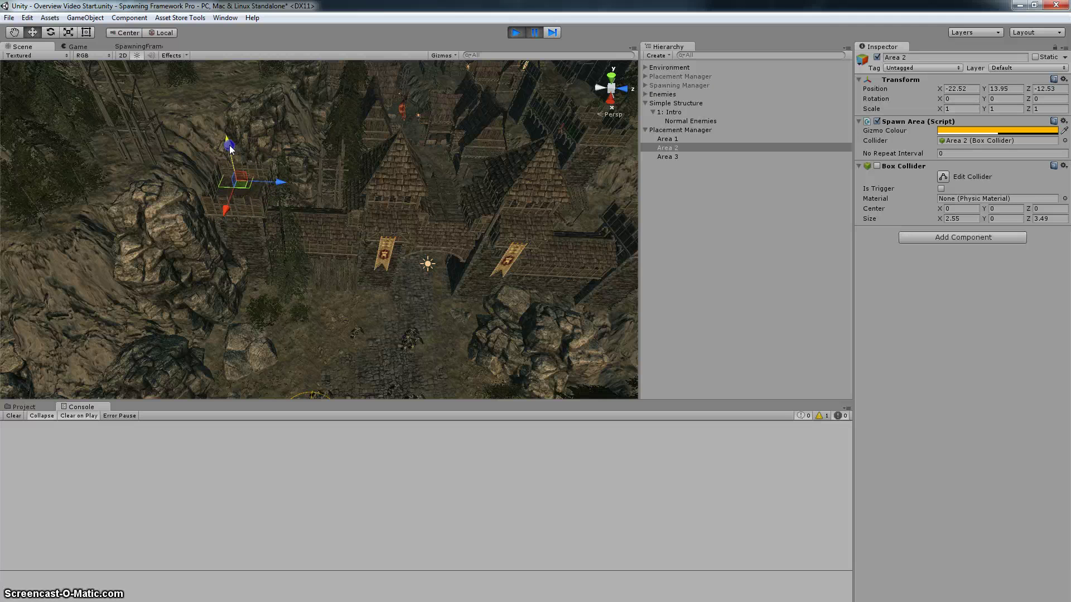
pyautogui.moveTo(225, 210); pyautogui.dragTo(222, 222)
pyautogui.moveTo(274, 197); pyautogui.dragTo(282, 196)
pyautogui.moveTo(232, 157); pyautogui.dragTo(234, 154)
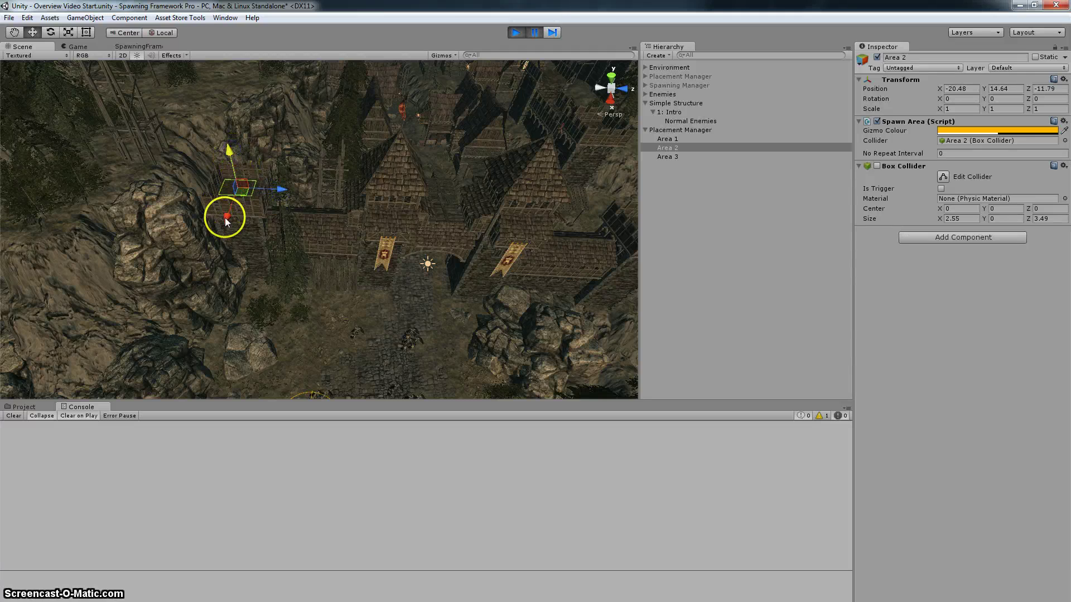
pyautogui.moveTo(226, 220); pyautogui.dragTo(436, 98)
# Step: Resume the game and watch in the scene how enemies spawn at Area 2 on the tower platform
pyautogui.click(528, 38)
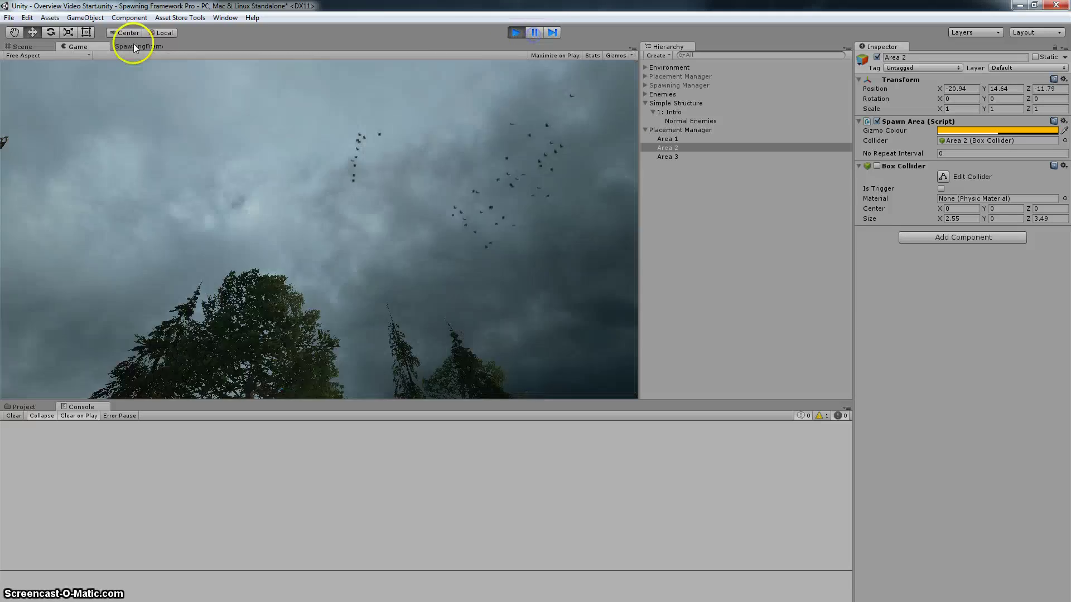
pyautogui.click(37, 44)
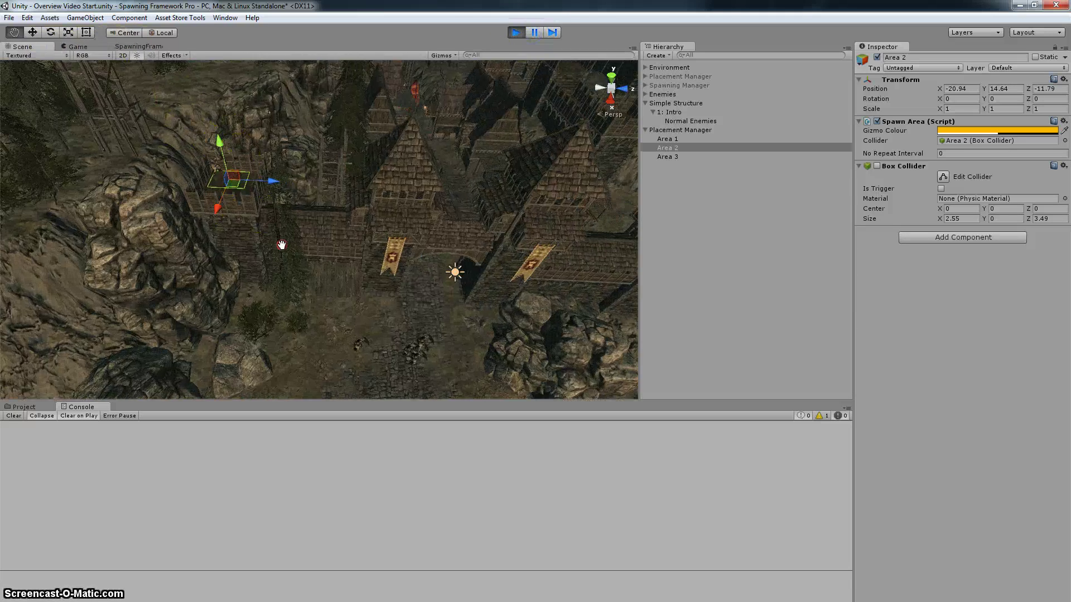
pyautogui.scroll(5, 366, 318)
pyautogui.moveTo(280, 246); pyautogui.dragTo(371, 171, button='middle')
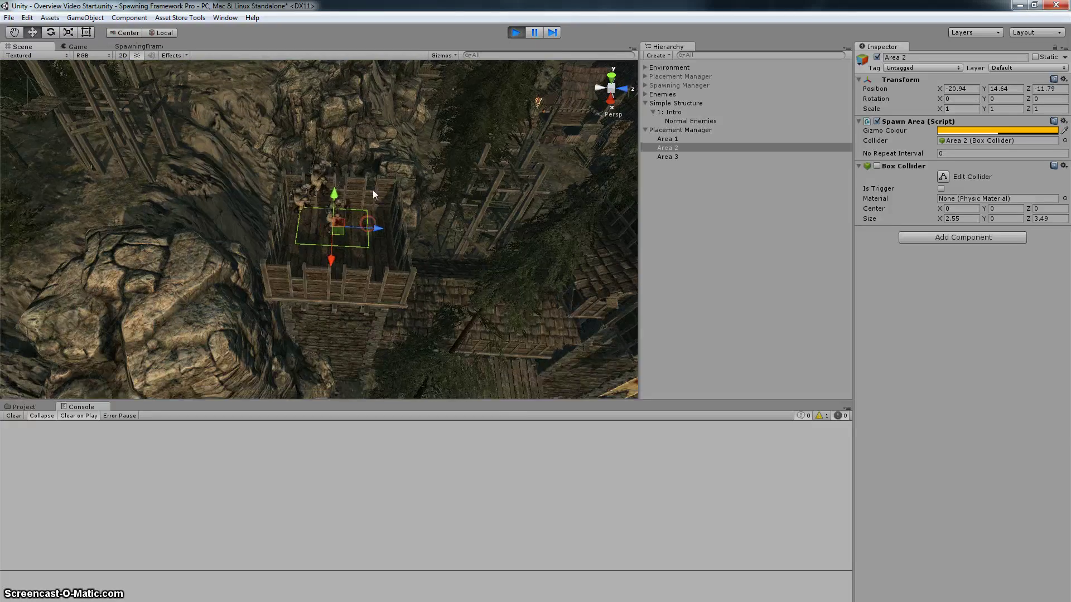
pyautogui.moveTo(372, 223); pyautogui.dragTo(358, 251, button='middle')
pyautogui.scroll(-5, 391, 233)
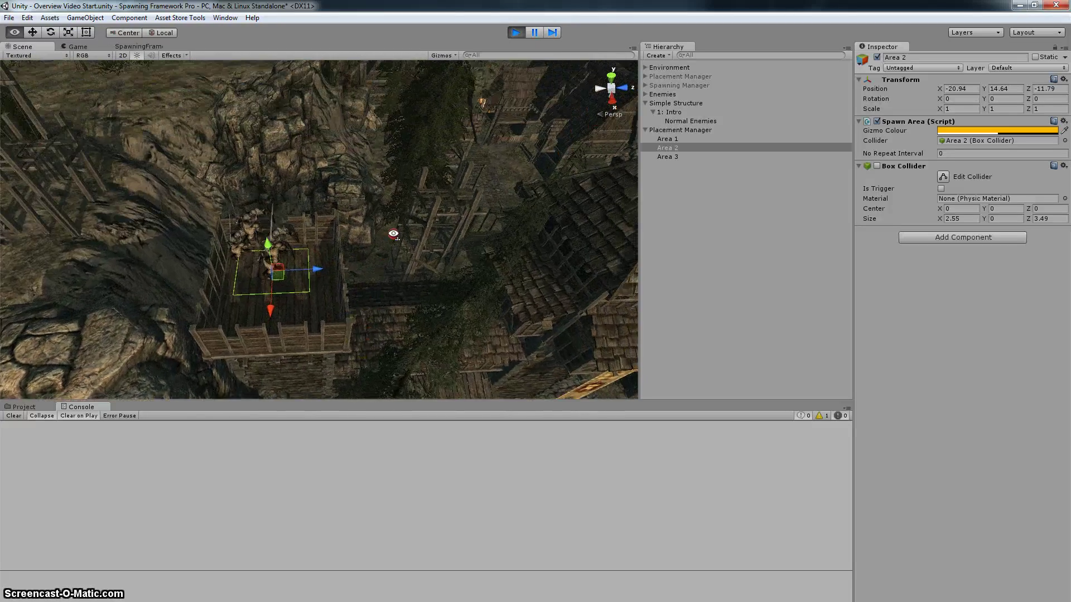
pyautogui.moveTo(391, 233); pyautogui.dragTo(308, 194, button='right')
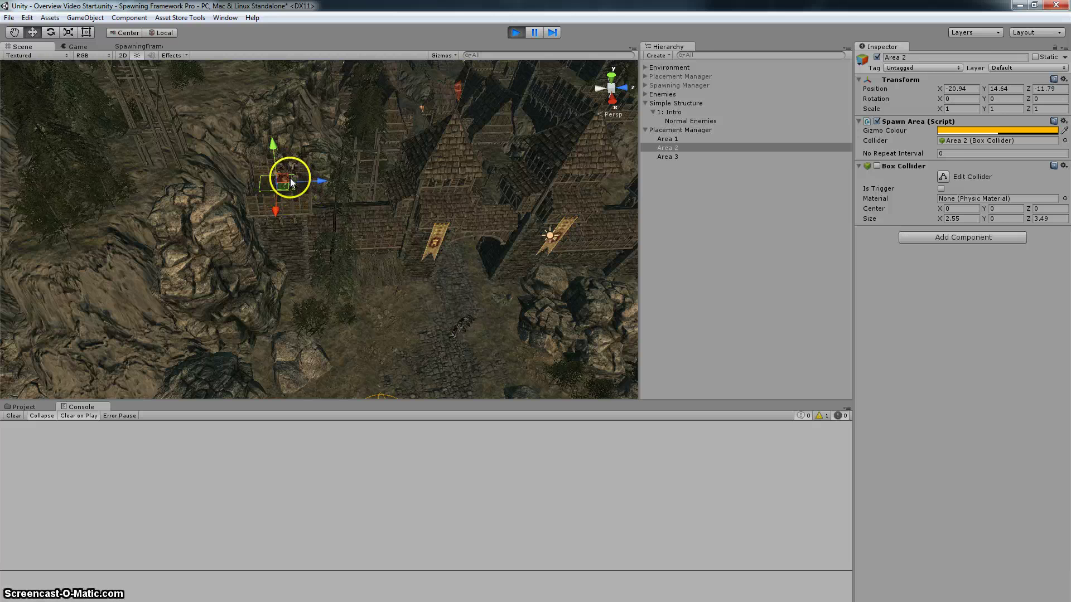
pyautogui.moveTo(389, 293); pyautogui.dragTo(338, 237, button='middle')
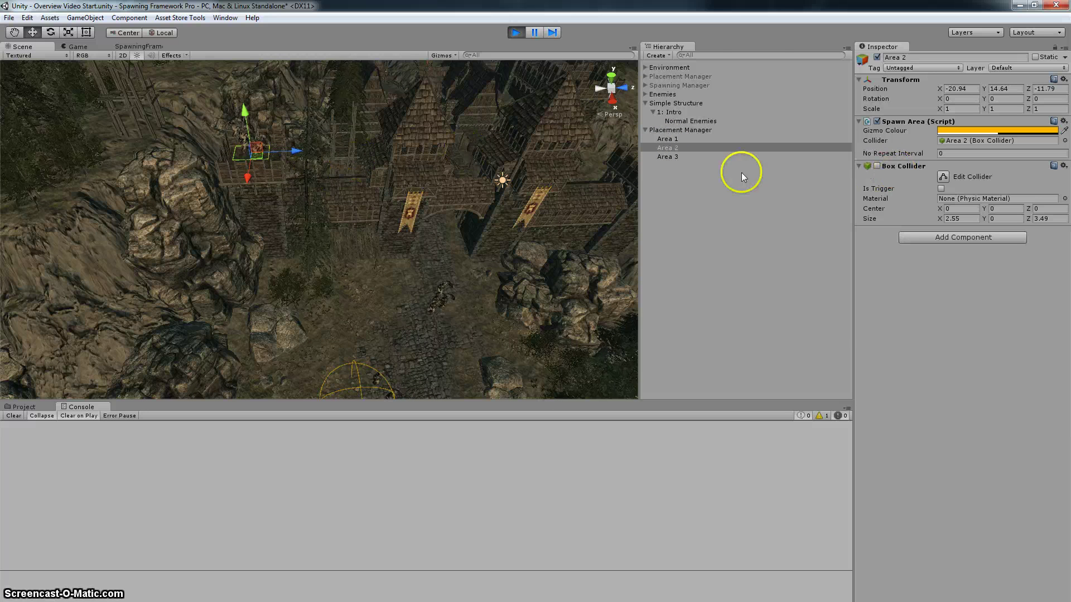
# Step: Set the No Repeat Interval of Area 2 to 5
pyautogui.click(943, 154)
pyautogui.click(942, 152)
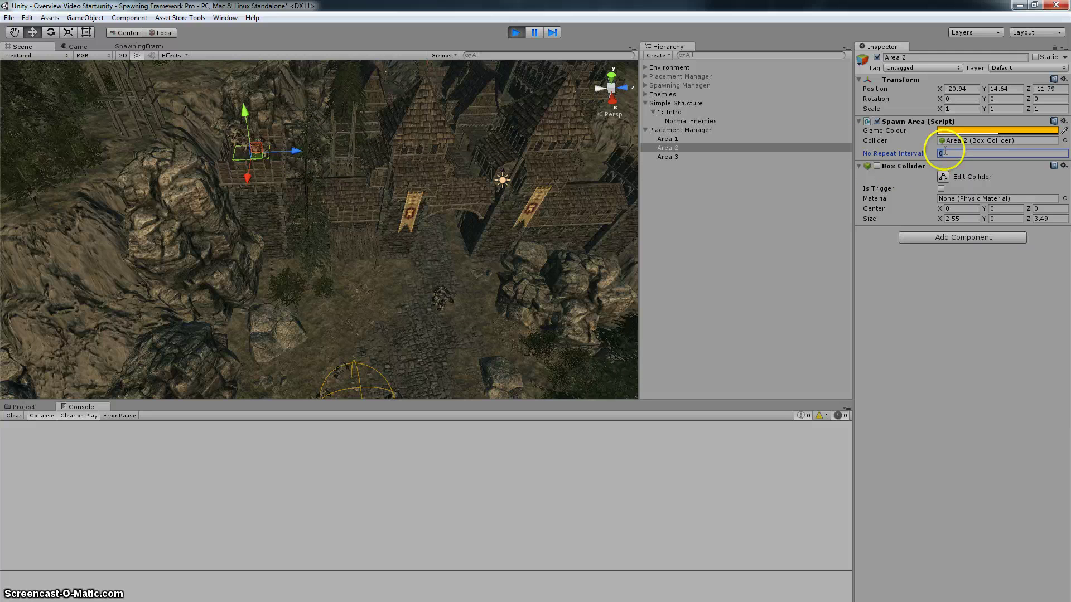
pyautogui.click(505, 128)
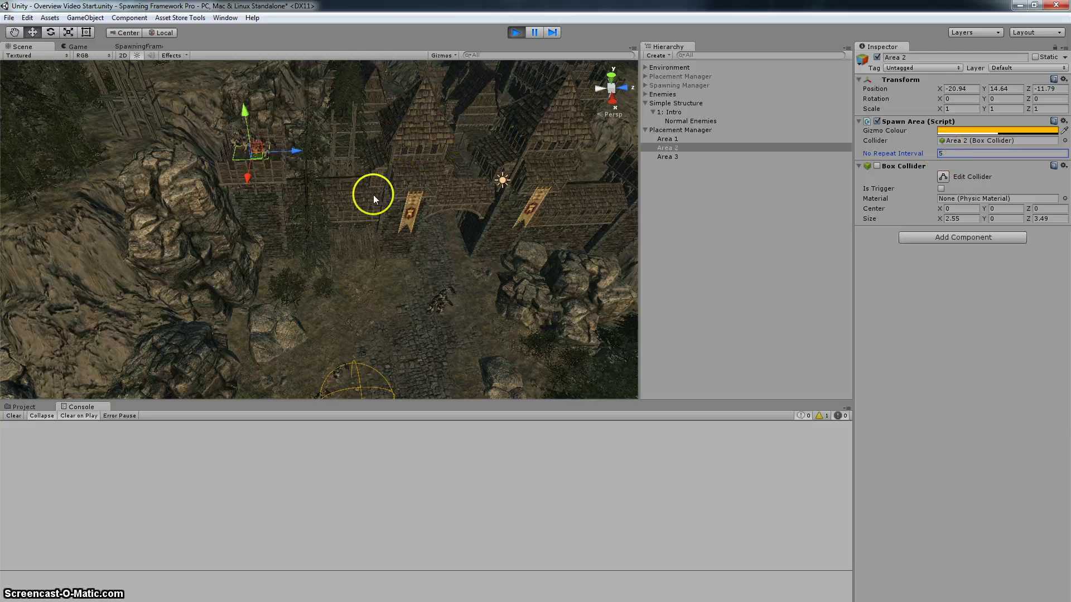
# Step: Examine from several angles how enemies spawn on the tower platform compared with the areas on the ground
pyautogui.keyDown('alt'); pyautogui.moveTo(373, 195); pyautogui.dragTo(364, 280); pyautogui.keyUp('alt')
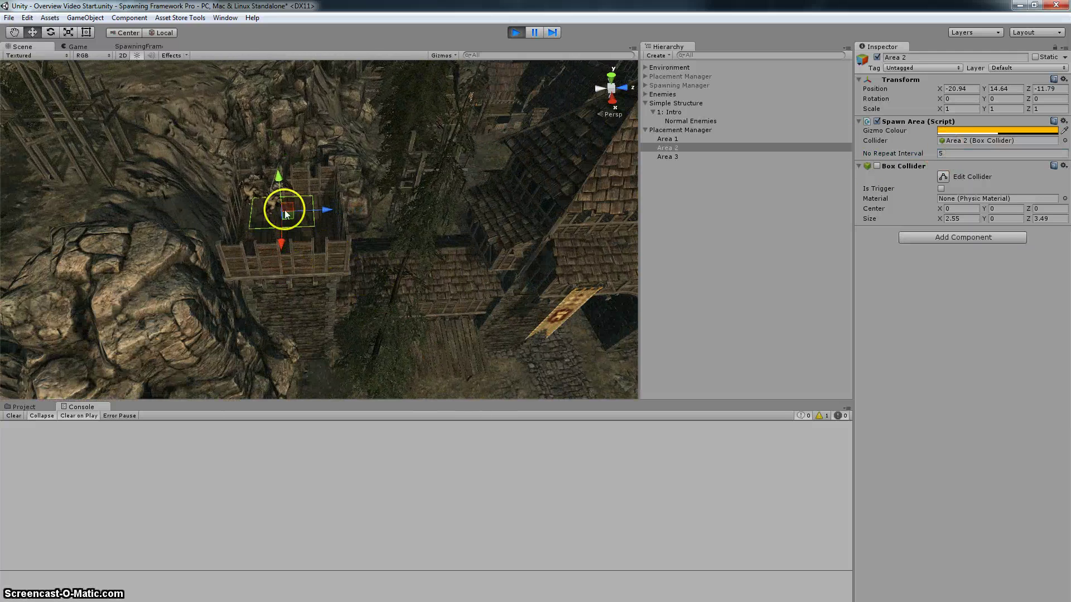
pyautogui.keyDown('alt'); pyautogui.moveTo(287, 209); pyautogui.dragTo(292, 206); pyautogui.keyUp('alt')
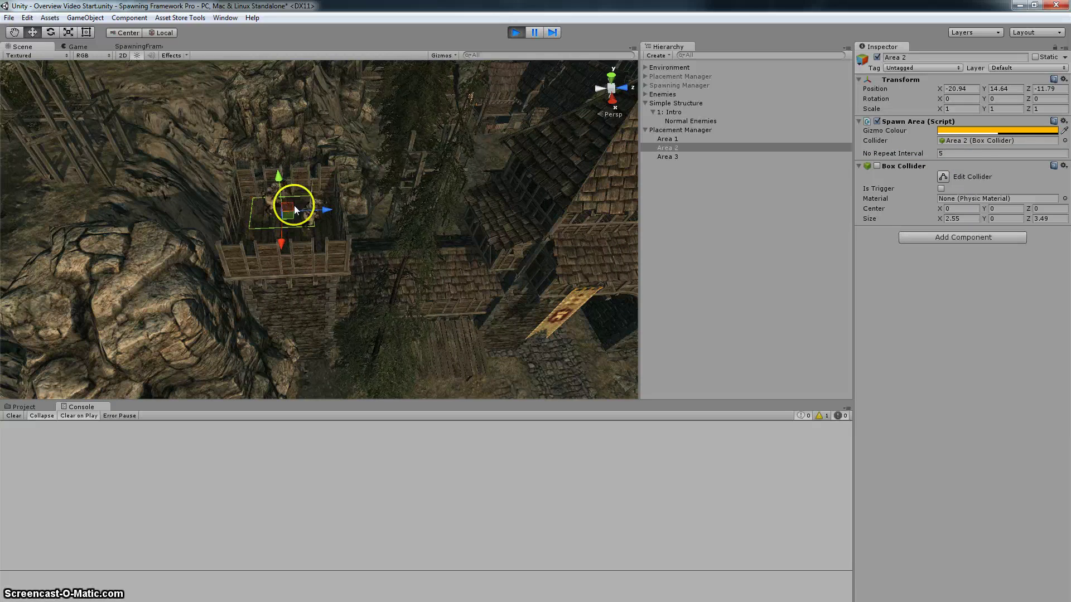
pyautogui.keyDown('alt'); pyautogui.moveTo(411, 206); pyautogui.dragTo(441, 277); pyautogui.keyUp('alt')
pyautogui.keyDown('alt'); pyautogui.moveTo(434, 216); pyautogui.dragTo(235, 164); pyautogui.keyUp('alt')
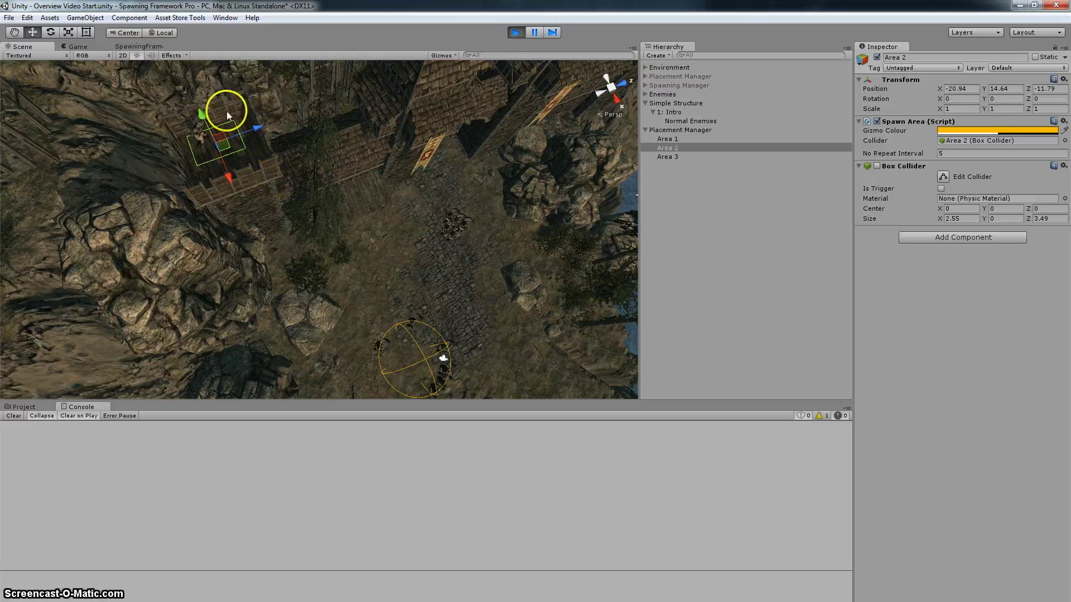
pyautogui.keyDown('alt'); pyautogui.moveTo(405, 227); pyautogui.dragTo(413, 269); pyautogui.keyUp('alt')
pyautogui.moveTo(418, 283); pyautogui.dragTo(379, 175, button='middle')
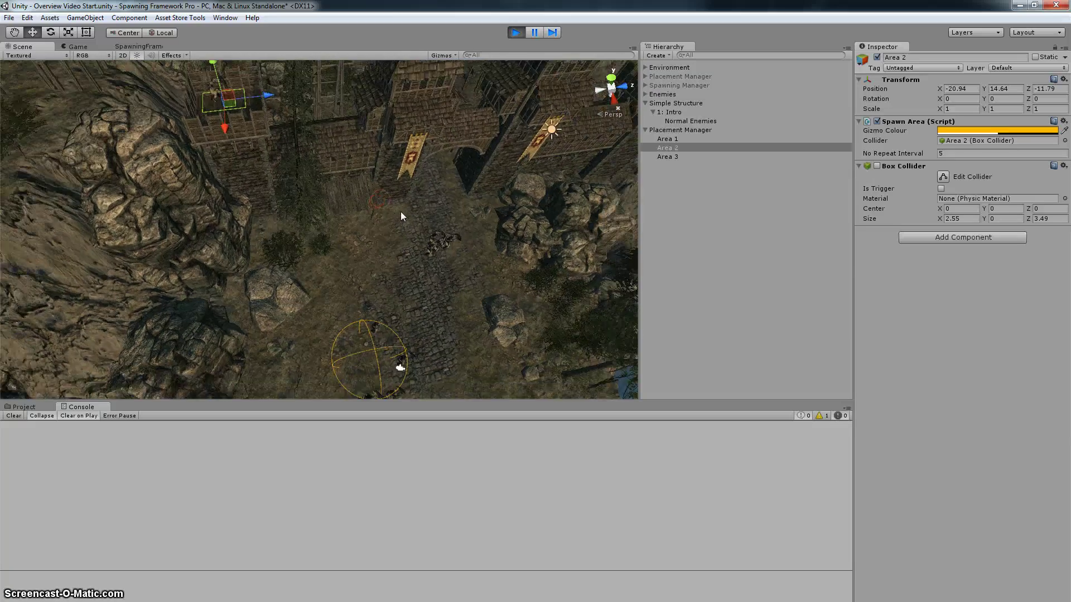
pyautogui.keyDown('alt'); pyautogui.moveTo(379, 175); pyautogui.dragTo(446, 193); pyautogui.keyUp('alt')
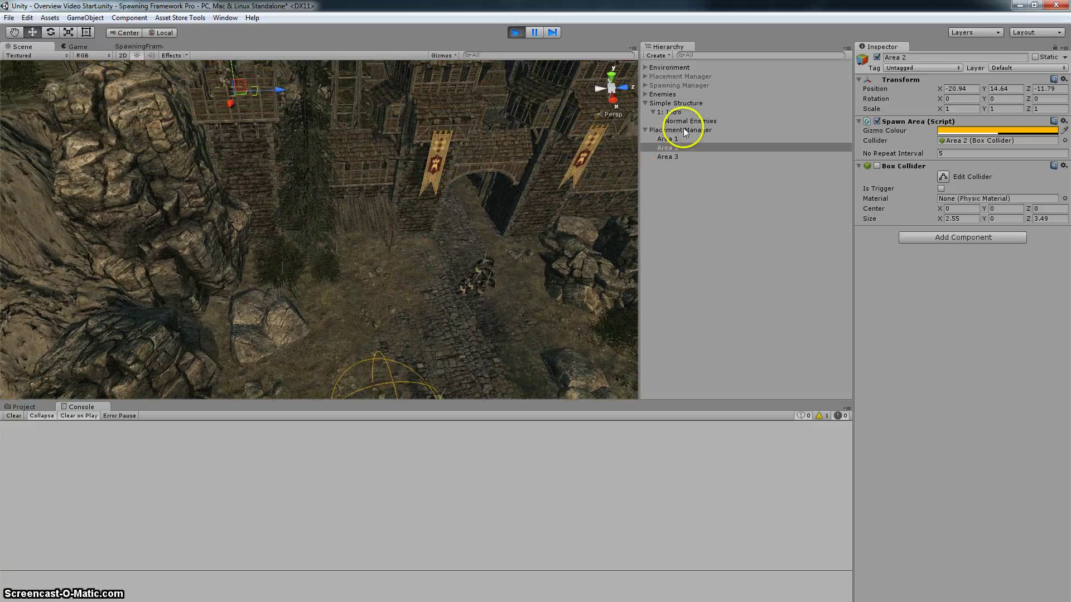
# Step: Review the Placement Manager's cycle type and Spawn Areas list, and compare the settings of Area 1, Area 2 and Area 3
pyautogui.click(675, 130)
pyautogui.moveTo(432, 154); pyautogui.dragTo(431, 169, button='right')
pyautogui.moveTo(467, 249); pyautogui.dragTo(445, 256, button='middle')
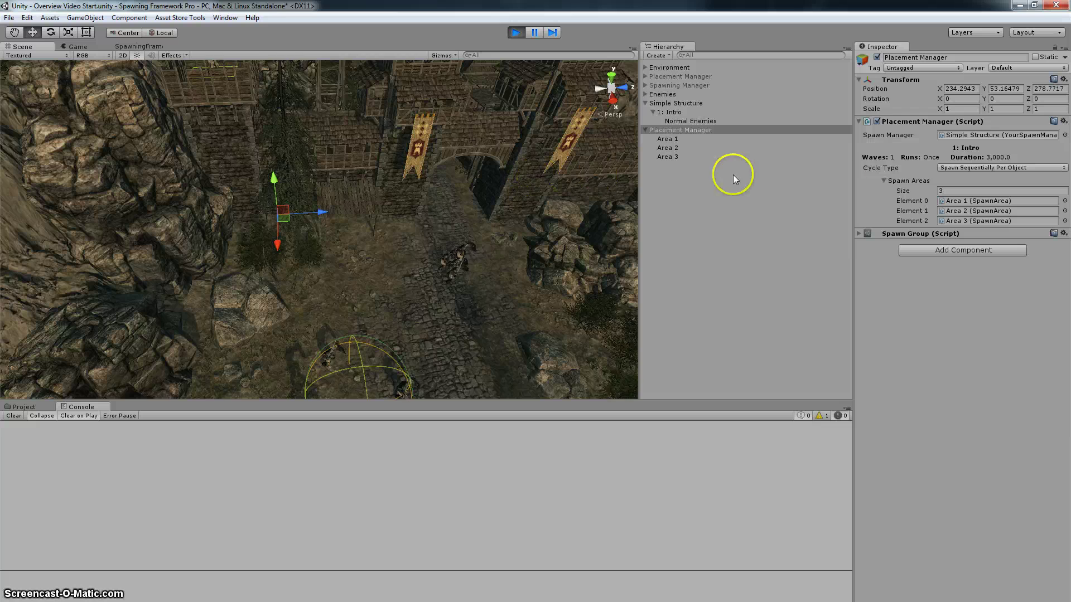
pyautogui.scroll(-5, 567, 185)
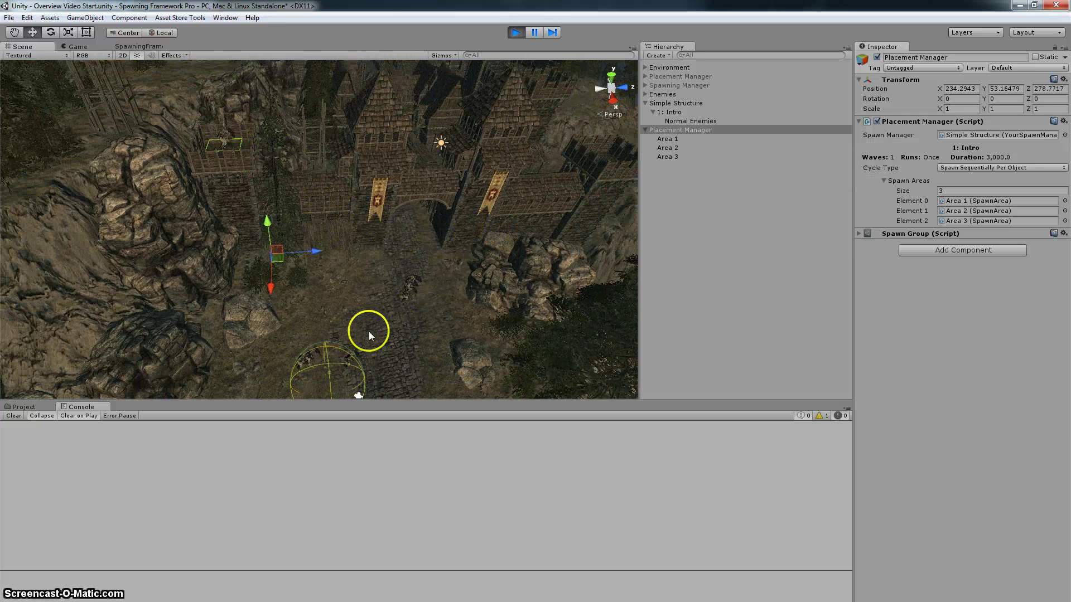
pyautogui.click(956, 200)
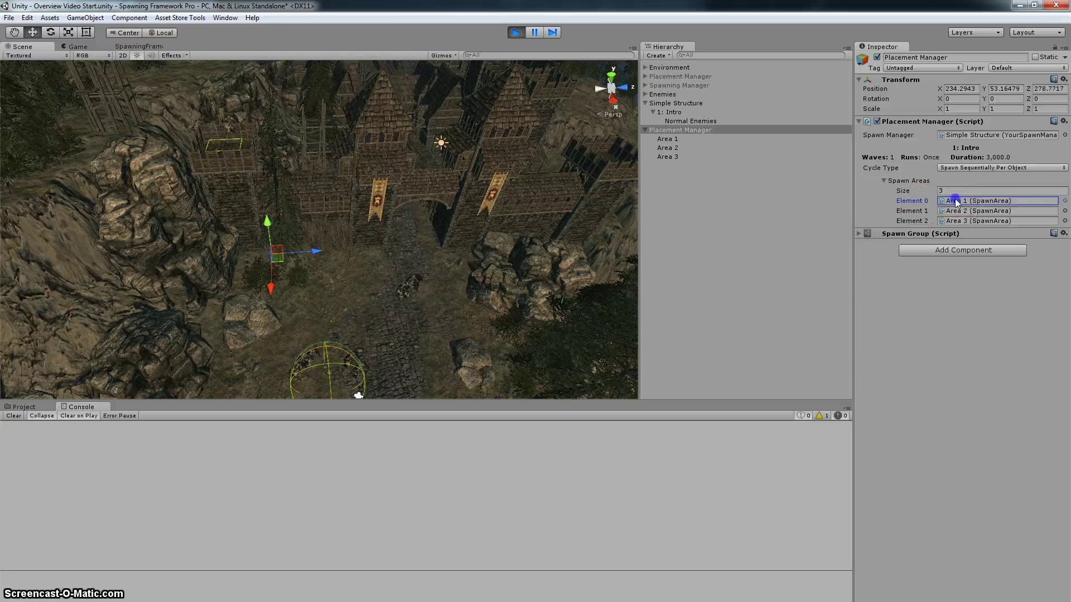
pyautogui.click(664, 140)
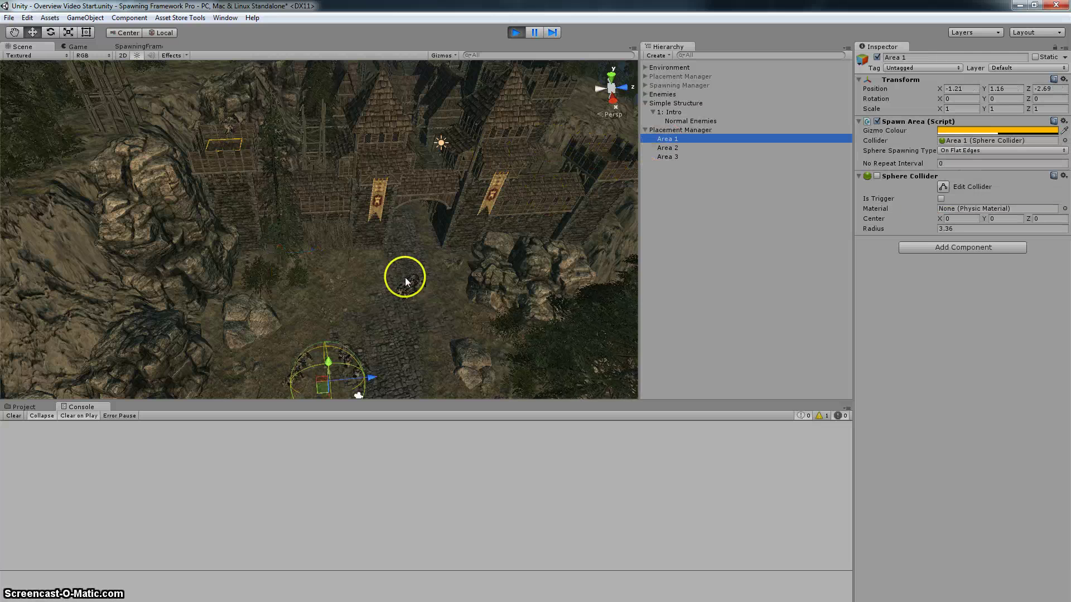
pyautogui.click(673, 148)
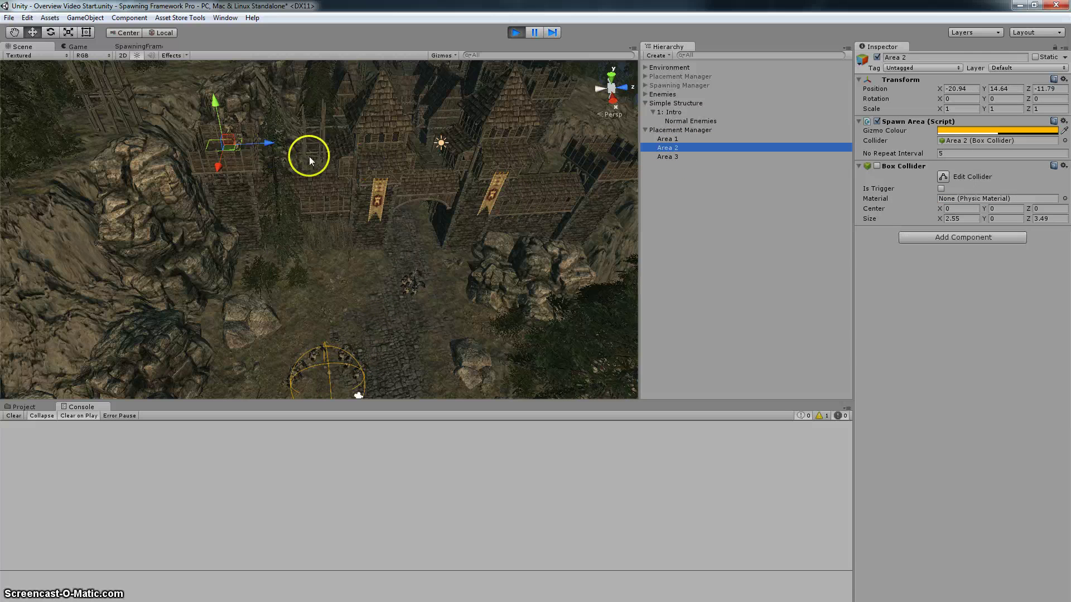
pyautogui.click(669, 156)
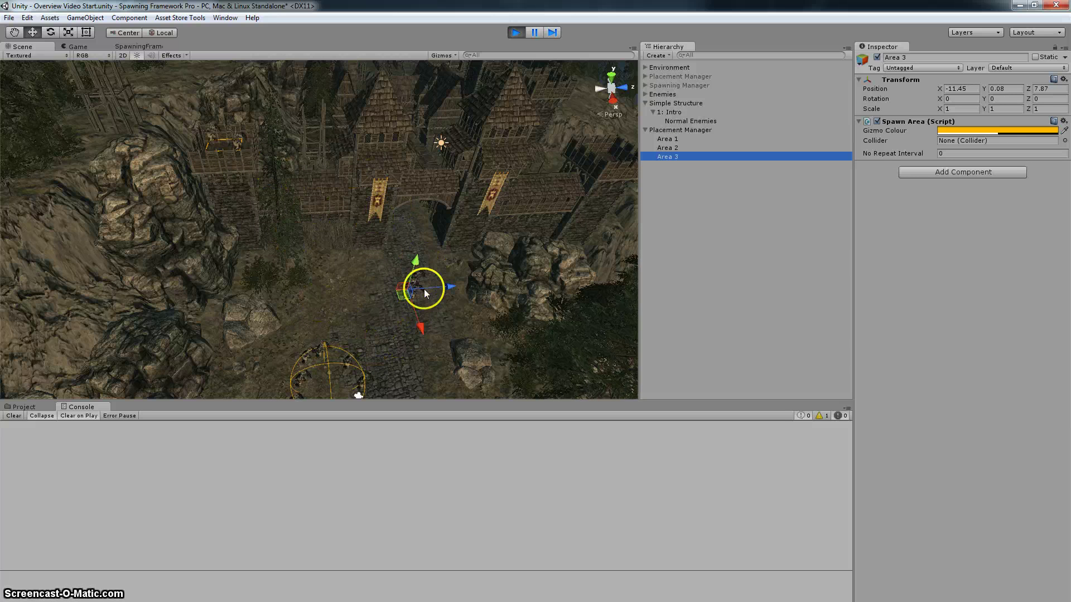
pyautogui.click(682, 138)
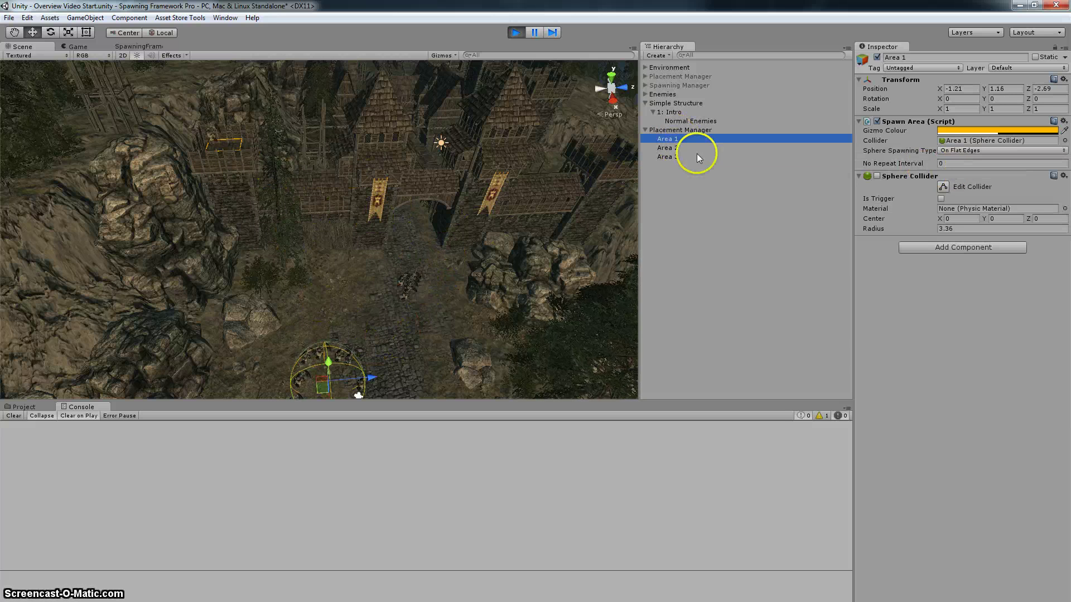
# Step: Set Area 2's No Repeat Interval to 0 and watch the spawning across all areas
pyautogui.click(670, 149)
pyautogui.click(944, 153)
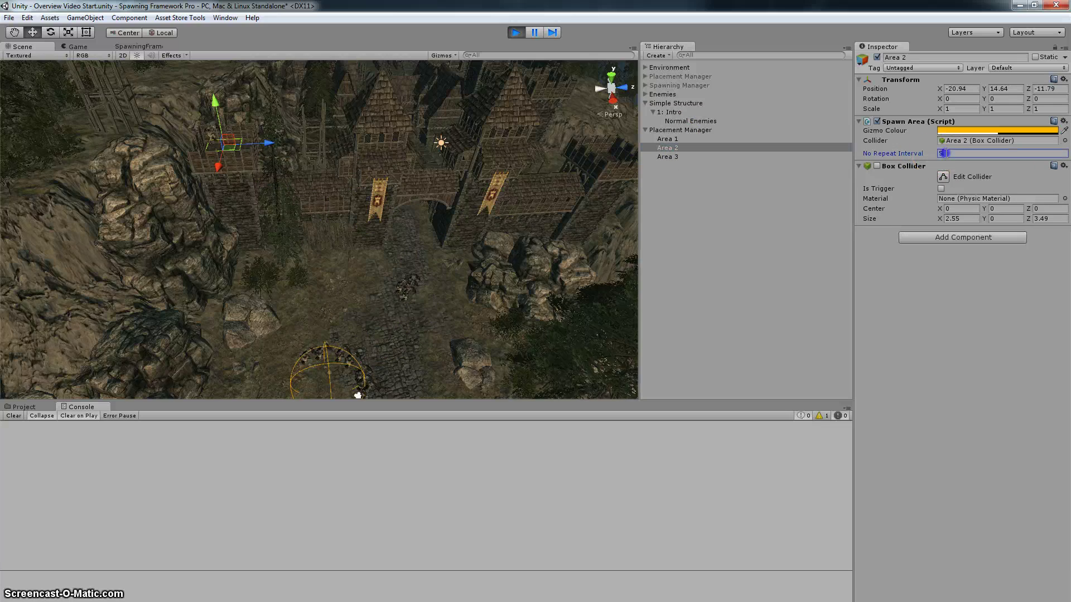
pyautogui.moveTo(362, 153); pyautogui.dragTo(350, 190, button='right')
pyautogui.scroll(-3, 350, 190)
pyautogui.moveTo(354, 208); pyautogui.dragTo(375, 260, button='middle')
pyautogui.scroll(2, 357, 281)
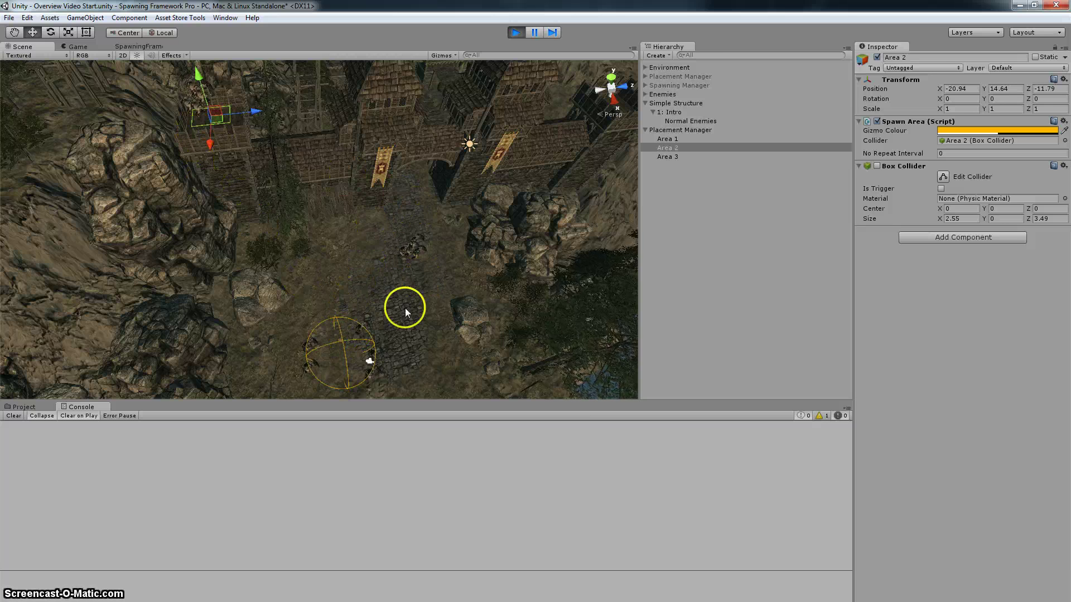
# Step: Try the Spawn Randomly Per Object and Spawn Randomly Per Wave cycle types on the Placement Manager and return to Spawn Sequentially Per Object
pyautogui.click(695, 129)
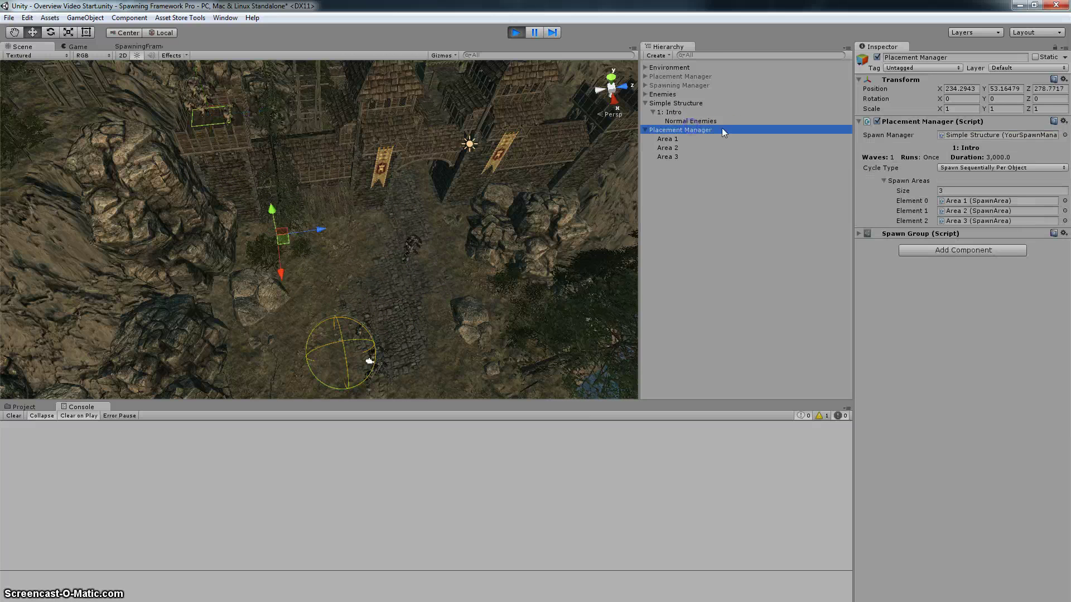
pyautogui.click(958, 167)
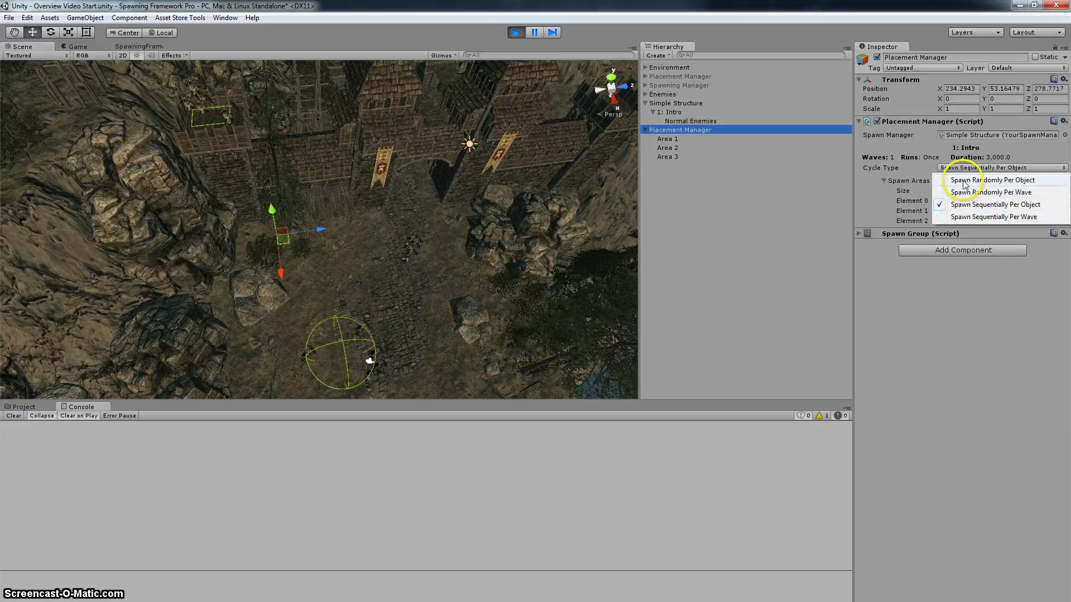
pyautogui.click(963, 182)
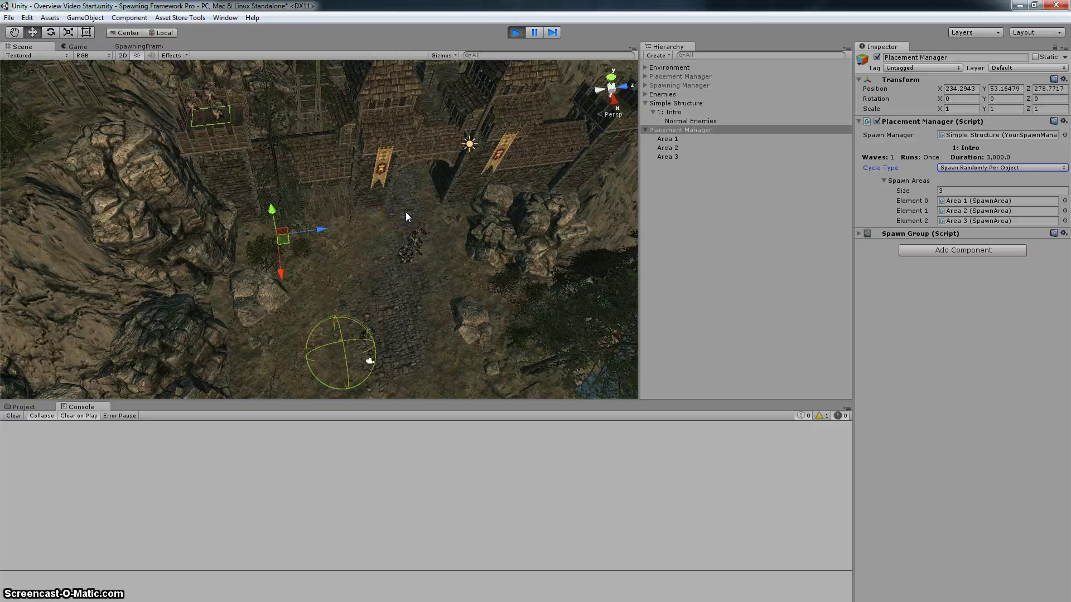
pyautogui.click(963, 168)
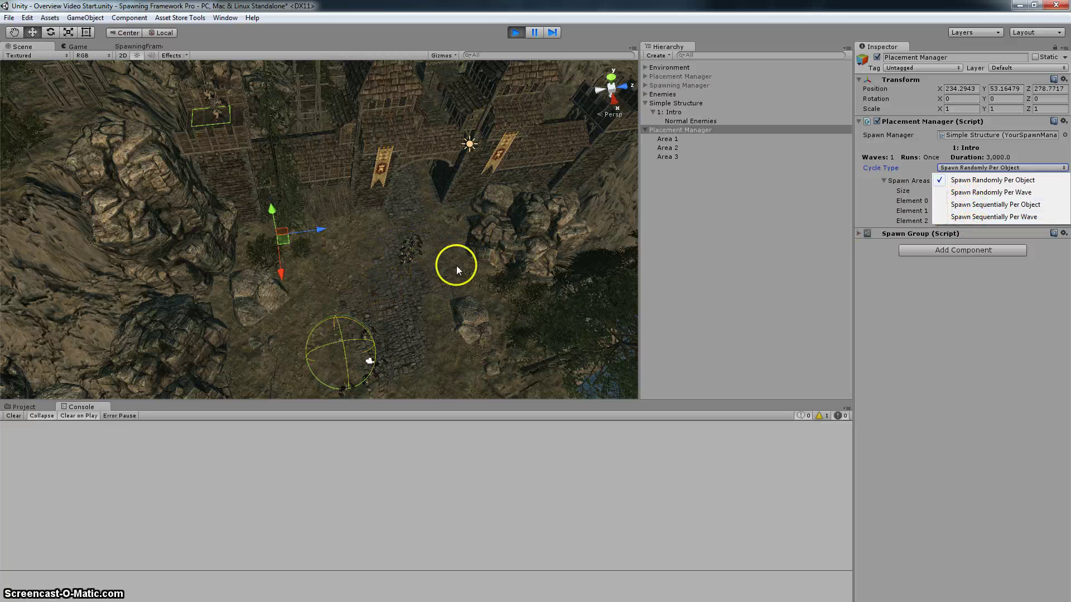
pyautogui.click(955, 192)
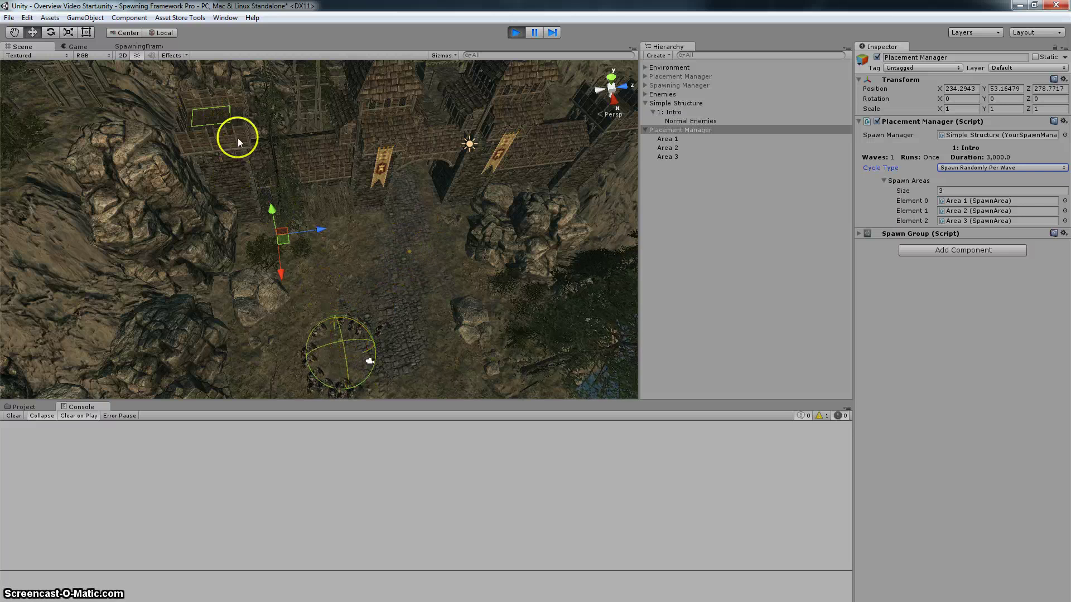
pyautogui.click(942, 167)
pyautogui.click(971, 205)
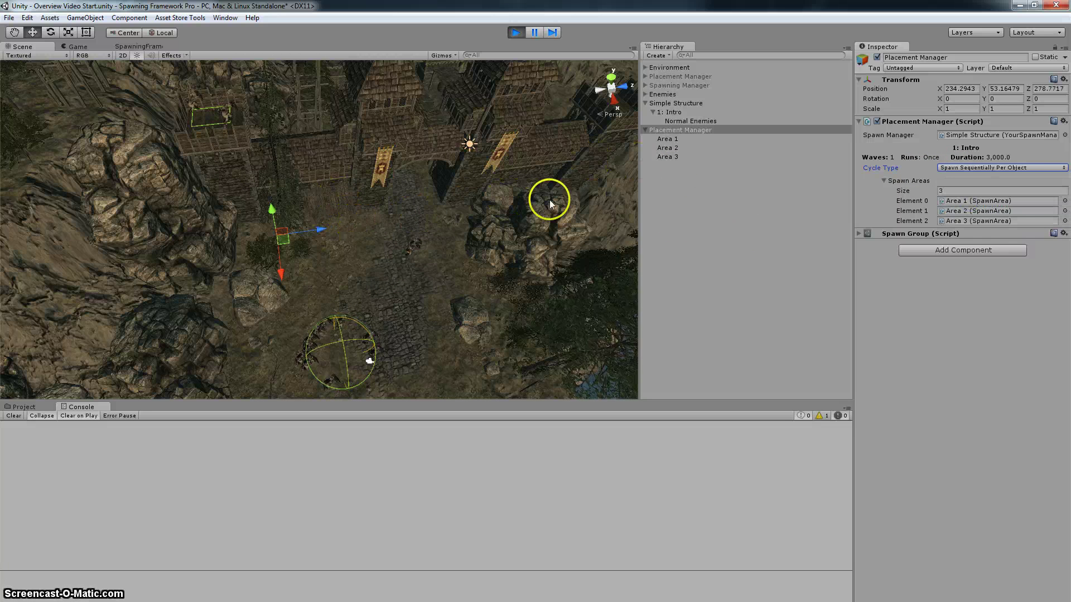
# Step: Examine from several angles how enemies spawn along the edge of Area 1's sphere
pyautogui.click(667, 140)
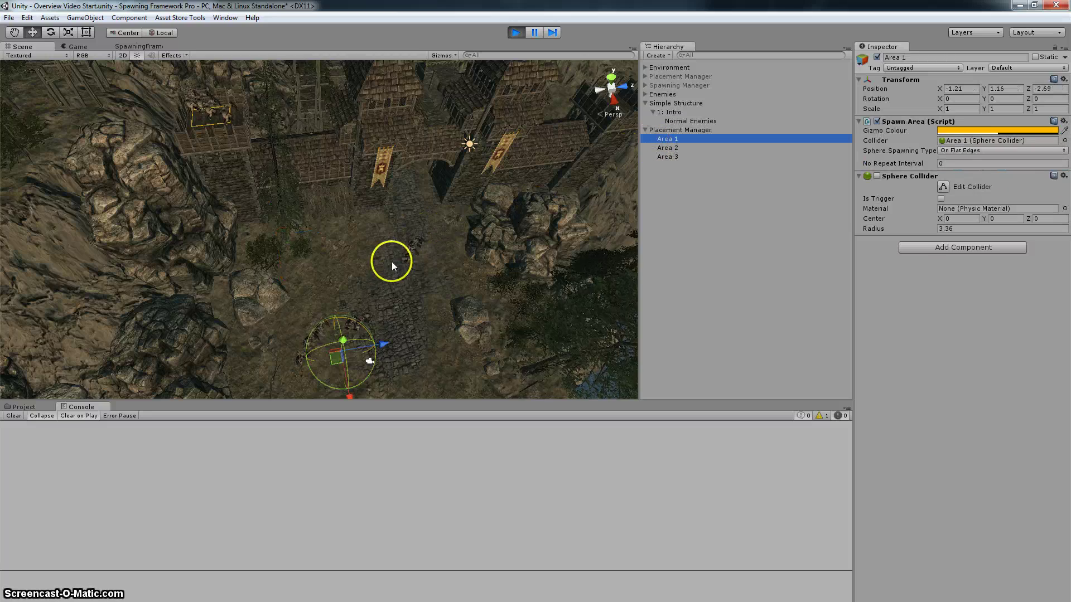
pyautogui.moveTo(392, 262); pyautogui.dragTo(424, 203, button='middle')
pyautogui.scroll(3, 424, 203)
pyautogui.moveTo(409, 303); pyautogui.dragTo(386, 149, button='middle')
pyautogui.scroll(4, 386, 149)
pyautogui.moveTo(446, 228); pyautogui.dragTo(452, 160, button='right')
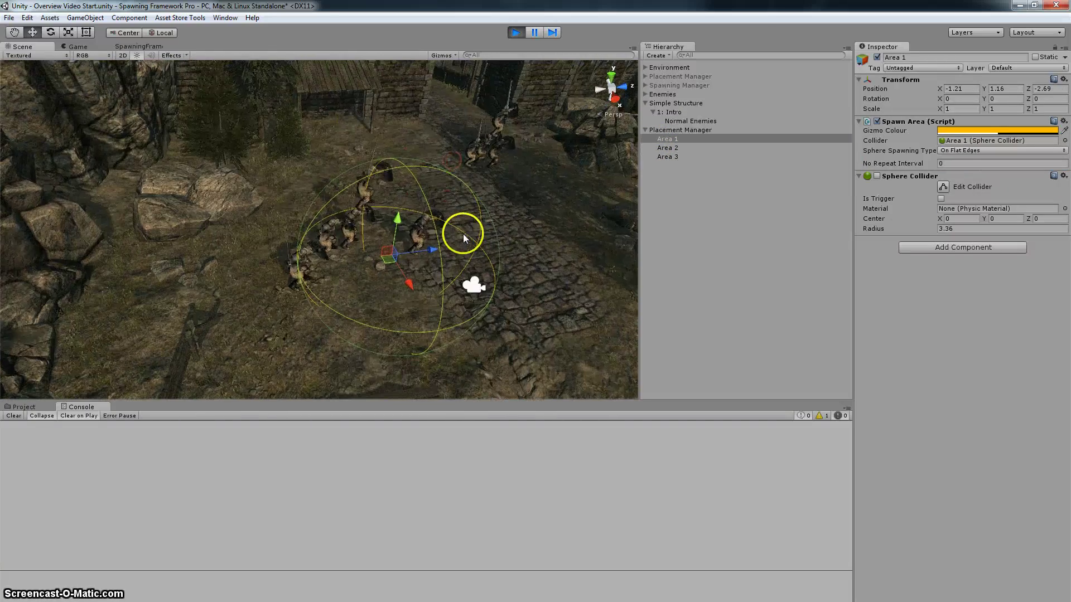
pyautogui.moveTo(463, 233); pyautogui.dragTo(343, 206, button='middle')
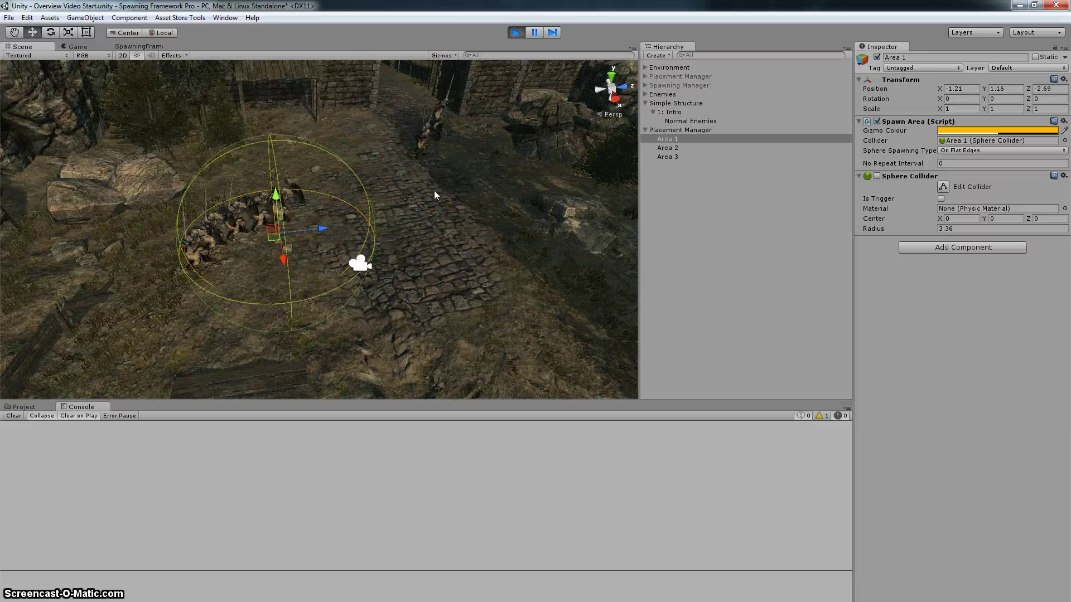
pyautogui.moveTo(363, 160); pyautogui.dragTo(363, 205, button='right')
pyautogui.moveTo(362, 207); pyautogui.dragTo(484, 269, button='middle')
pyautogui.moveTo(462, 184); pyautogui.dragTo(466, 228, button='right')
pyautogui.moveTo(520, 174); pyautogui.dragTo(504, 217, button='middle')
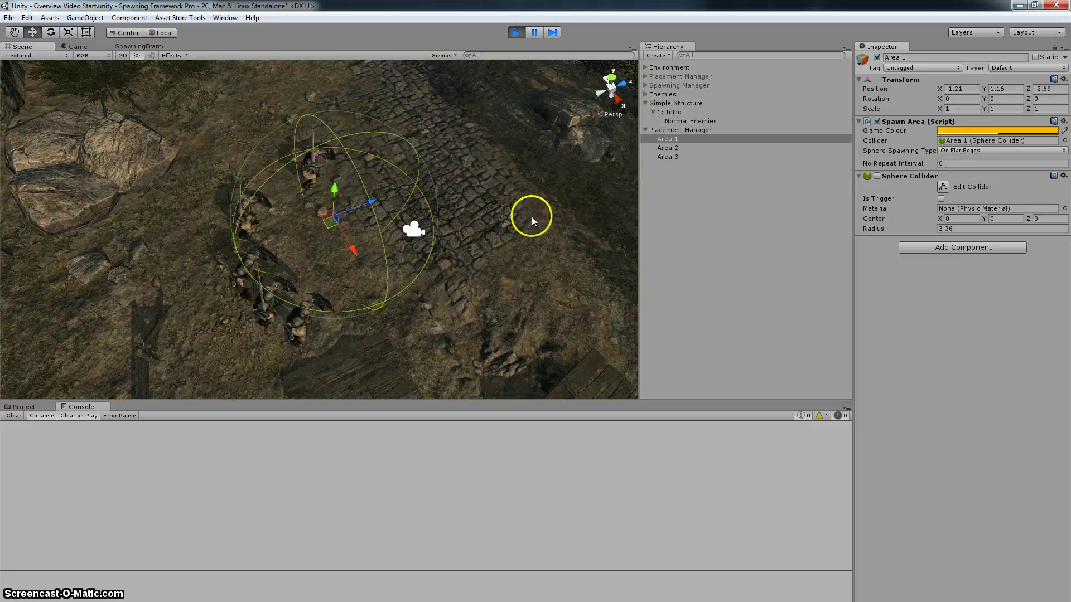
pyautogui.moveTo(504, 249); pyautogui.dragTo(430, 203, button='right')
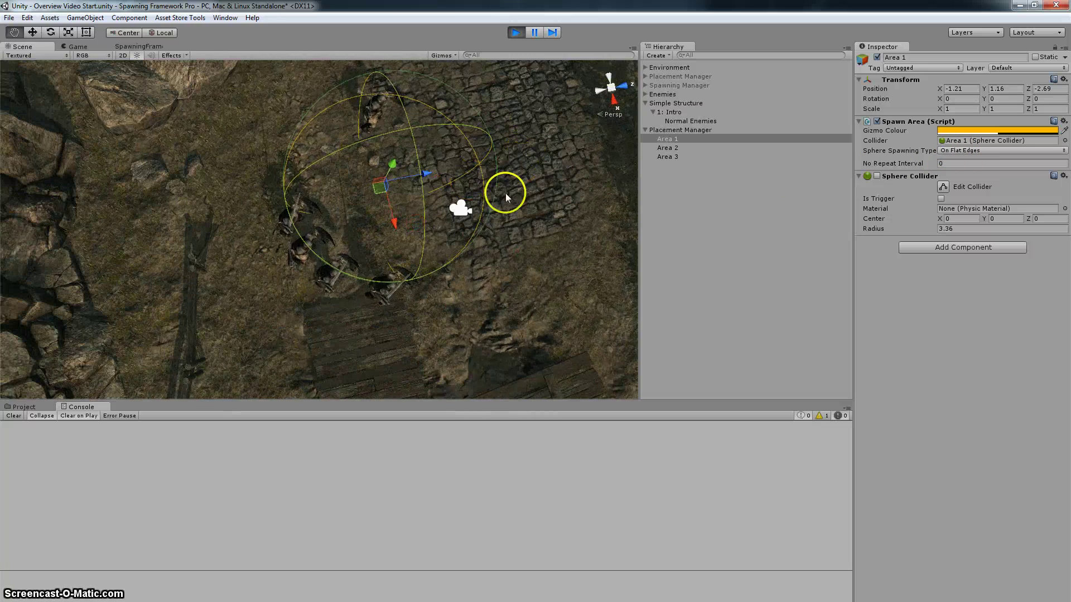
# Step: Increase the radius of Area 1's Sphere Collider to 5.7
pyautogui.moveTo(507, 192); pyautogui.dragTo(499, 210, button='middle')
pyautogui.moveTo(885, 230); pyautogui.dragTo(904, 232)
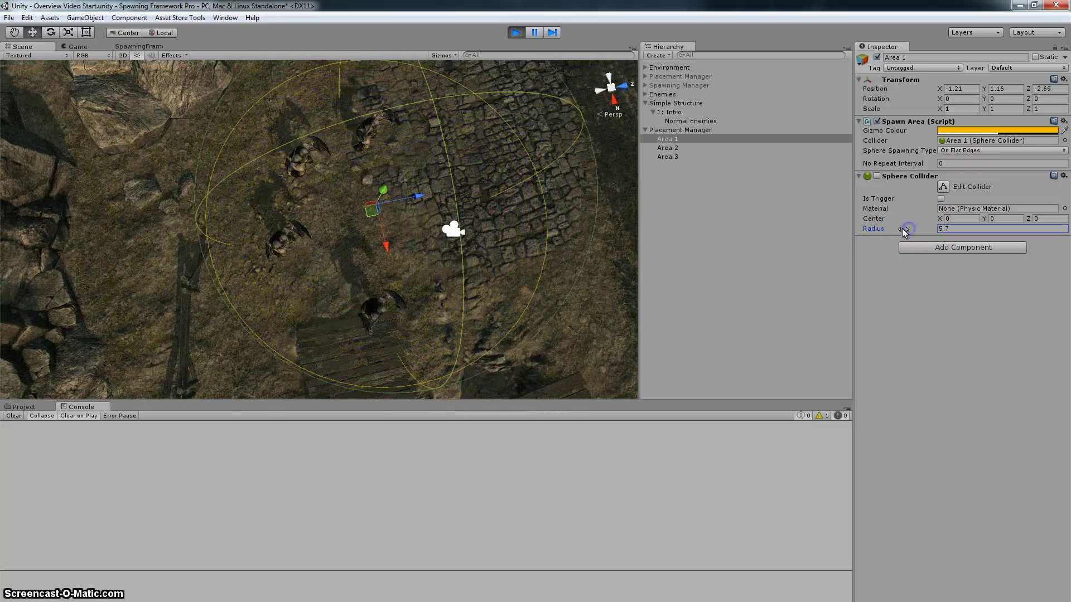
# Step: Set the No Repeat Interval of both Area 2 and Area 3 to 200
pyautogui.click(684, 149)
pyautogui.click(941, 152)
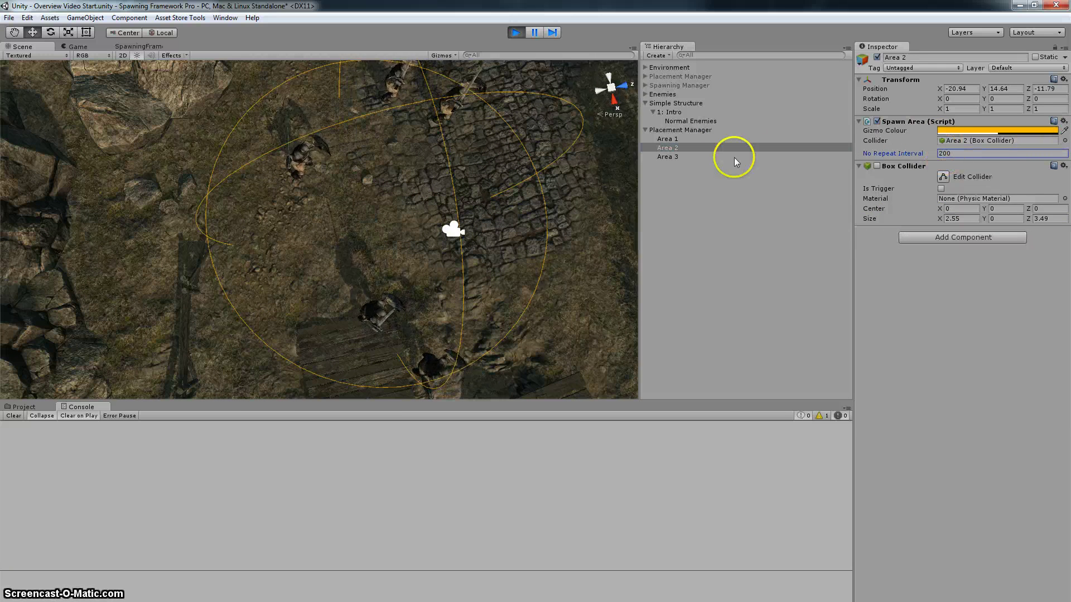
pyautogui.click(698, 157)
pyautogui.click(946, 152)
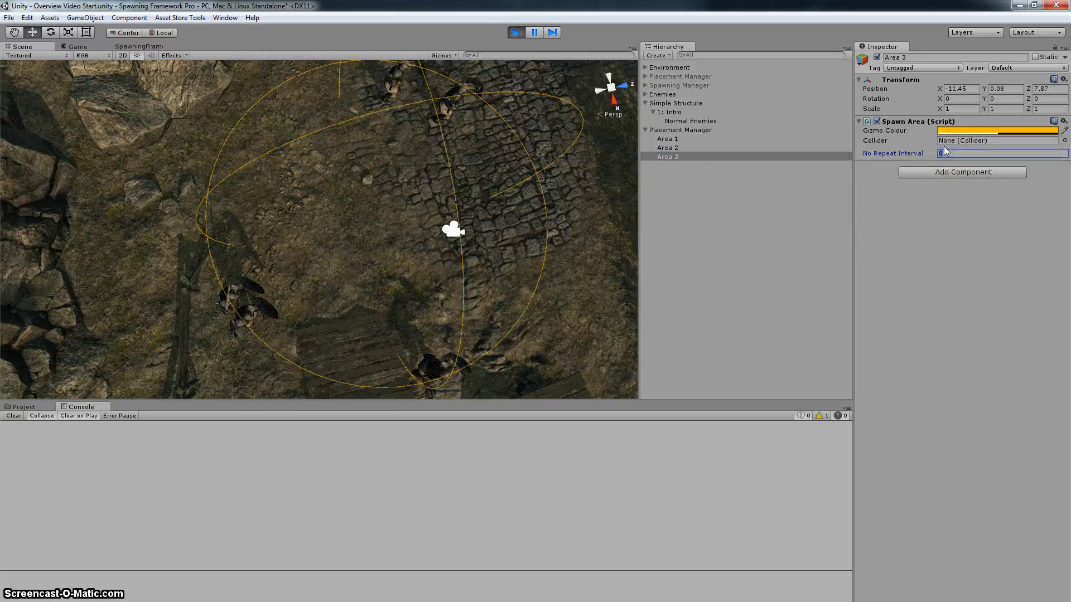
# Step: Move Area 1 down in the scene to a Y position of about -0.39
pyautogui.click(710, 138)
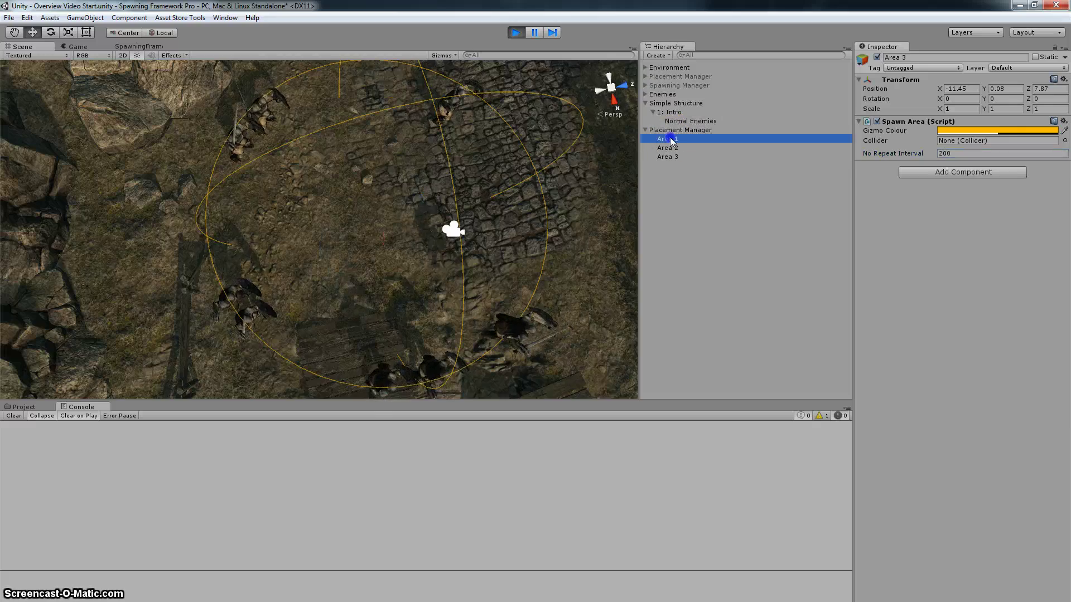
pyautogui.click(447, 210)
pyautogui.moveTo(449, 214); pyautogui.dragTo(413, 219, button='middle')
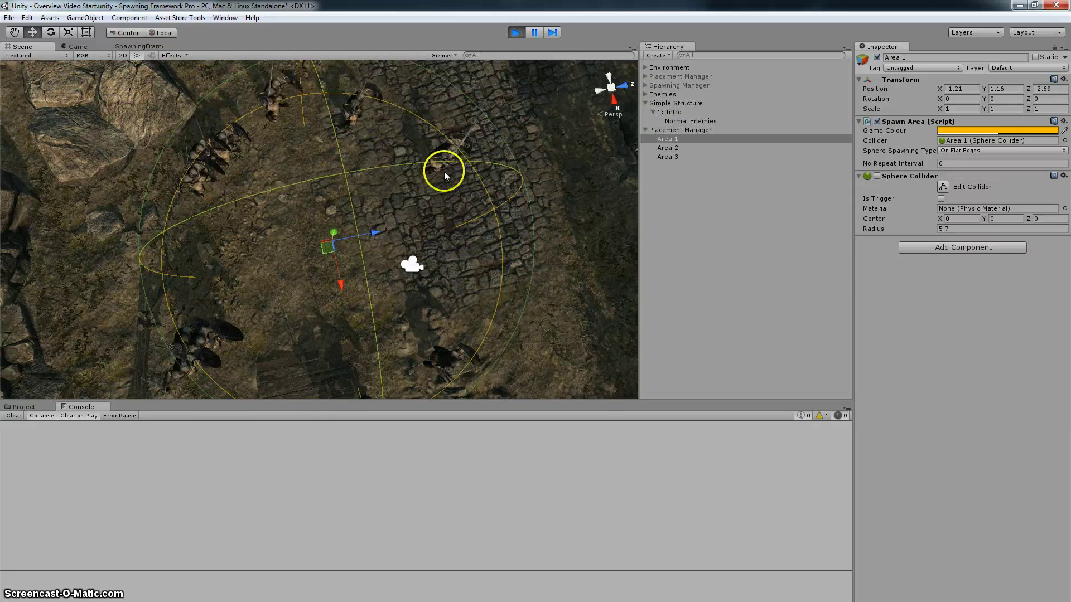
pyautogui.keyDown('alt'); pyautogui.moveTo(361, 297); pyautogui.dragTo(180, 209); pyautogui.keyUp('alt')
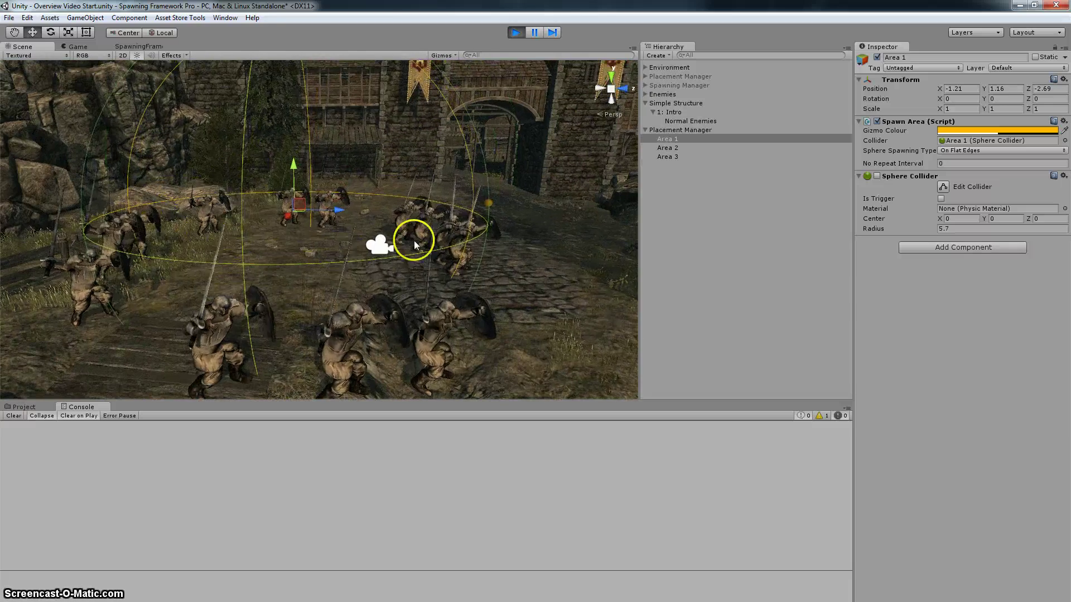
pyautogui.moveTo(293, 165); pyautogui.dragTo(296, 207)
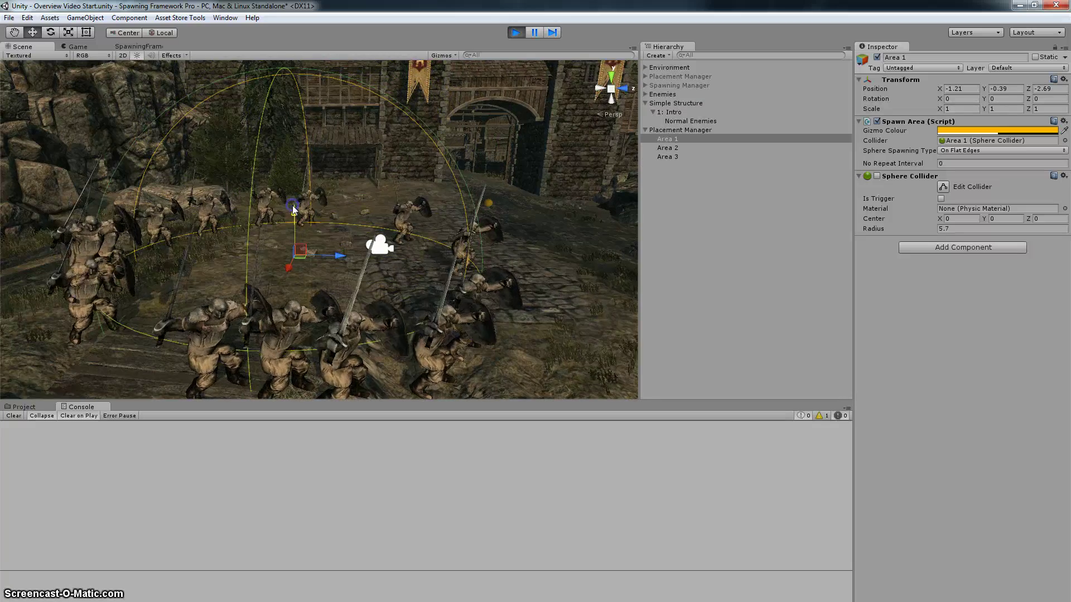
# Step: Set Area 1's Sphere Spawning Type to Within Area and inspect where enemies spawn inside the sphere, including below the terrain
pyautogui.moveTo(355, 257); pyautogui.dragTo(406, 225, button='middle')
pyautogui.moveTo(338, 233); pyautogui.dragTo(372, 229, button='right')
pyautogui.moveTo(335, 215); pyautogui.dragTo(384, 251, button='middle')
pyautogui.moveTo(321, 202); pyautogui.dragTo(474, 212, button='right')
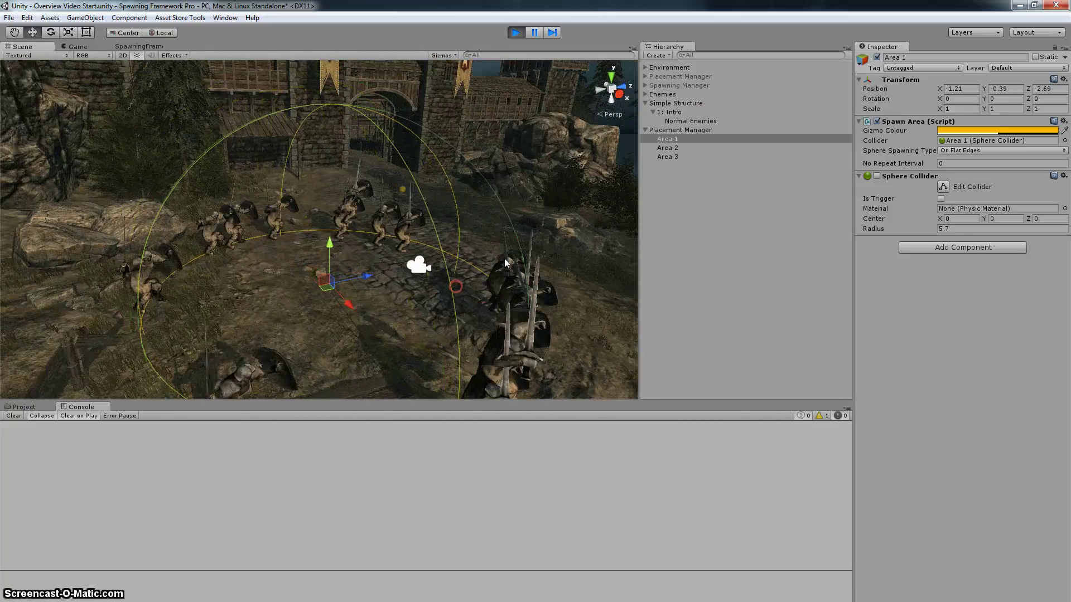
pyautogui.click(964, 151)
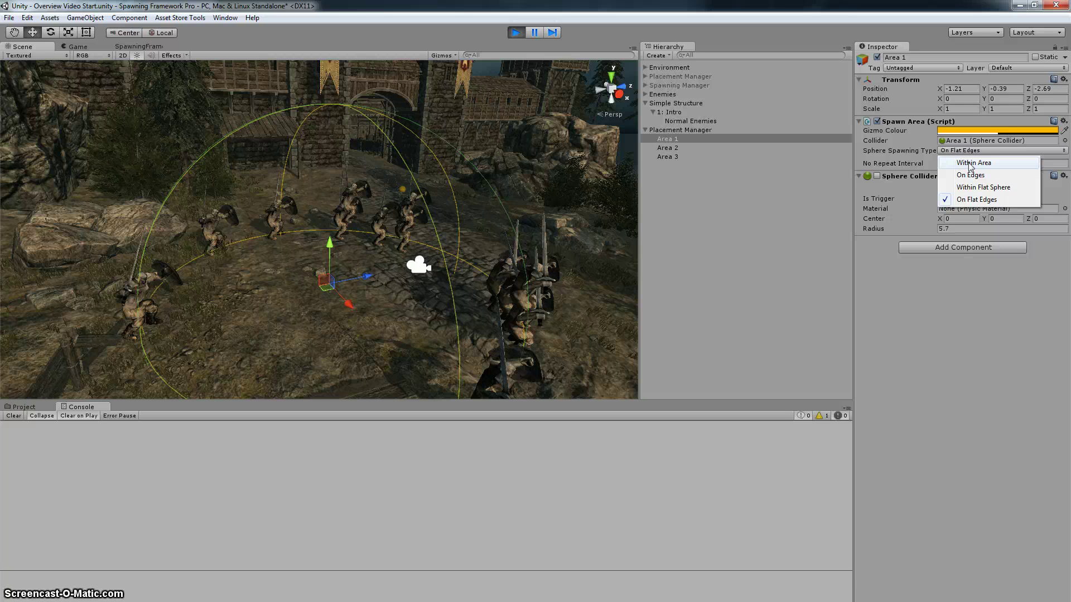
pyautogui.click(970, 168)
pyautogui.keyDown('alt'); pyautogui.moveTo(569, 306); pyautogui.dragTo(443, 121); pyautogui.keyUp('alt')
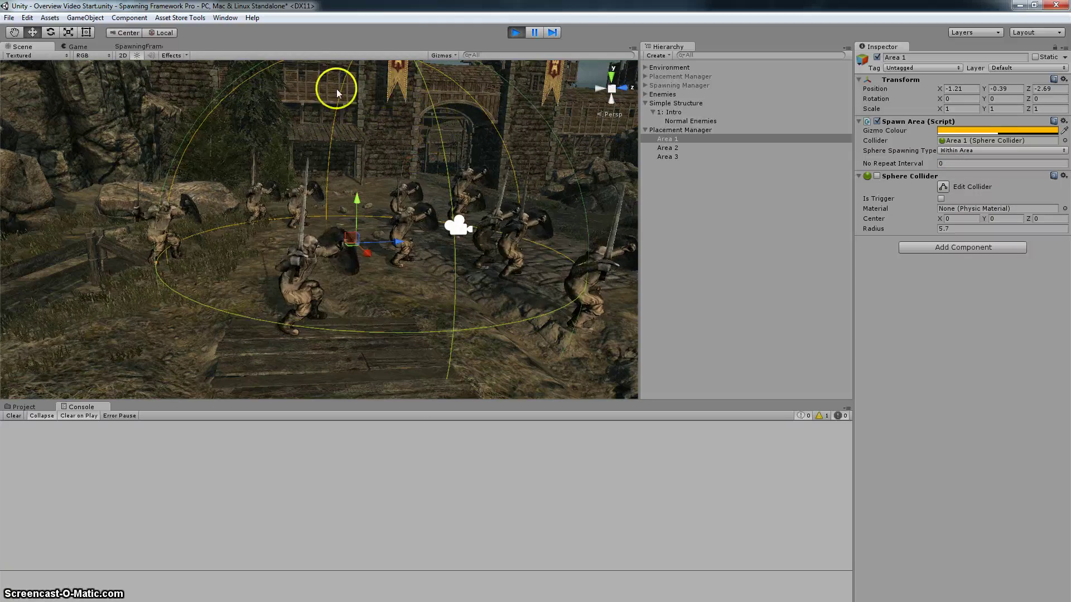
pyautogui.moveTo(395, 168); pyautogui.dragTo(395, 216, button='middle')
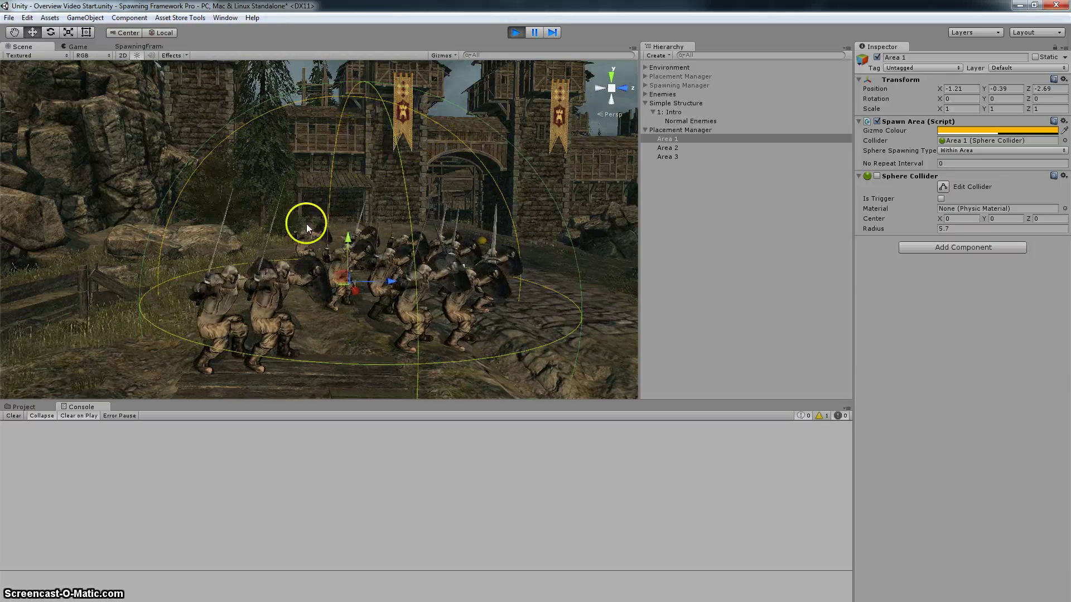
pyautogui.moveTo(340, 280); pyautogui.dragTo(348, 259, button='middle')
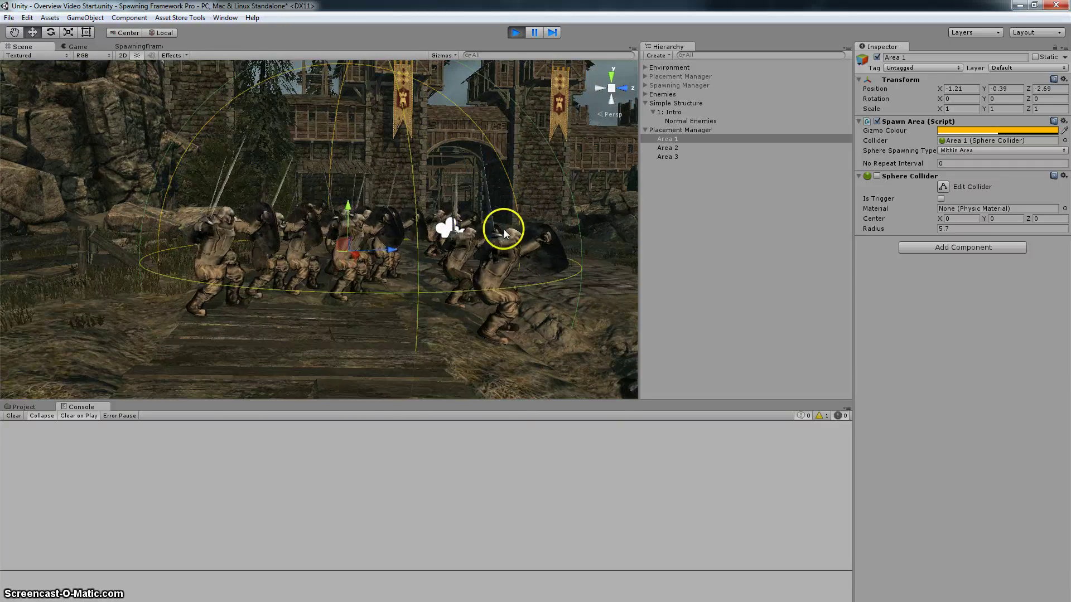
pyautogui.moveTo(362, 319); pyautogui.dragTo(415, 262, button='middle')
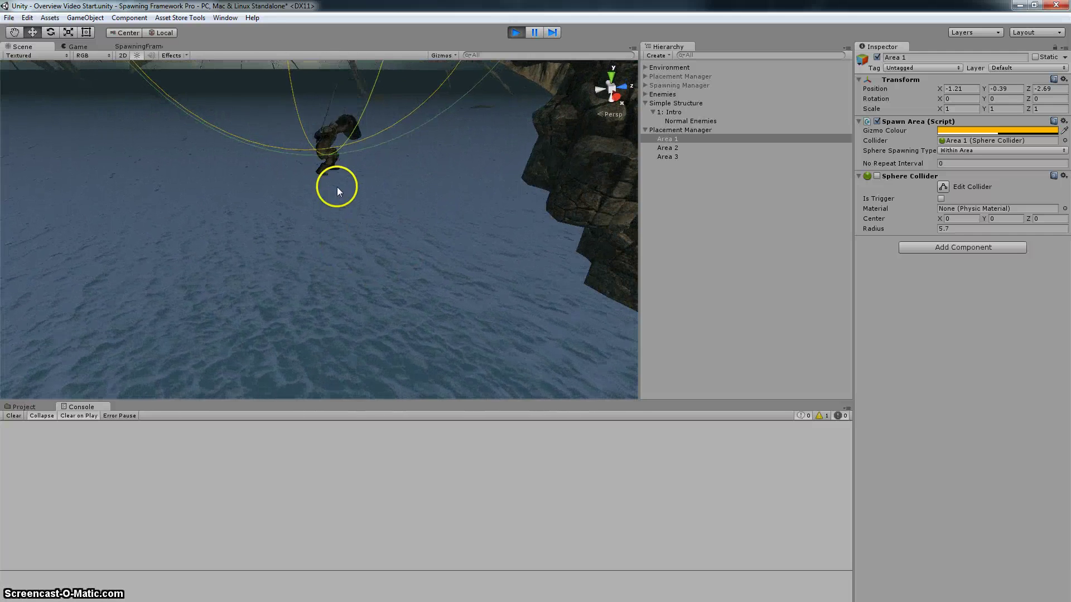
pyautogui.moveTo(319, 149); pyautogui.dragTo(338, 229, button='middle')
pyautogui.press('f')
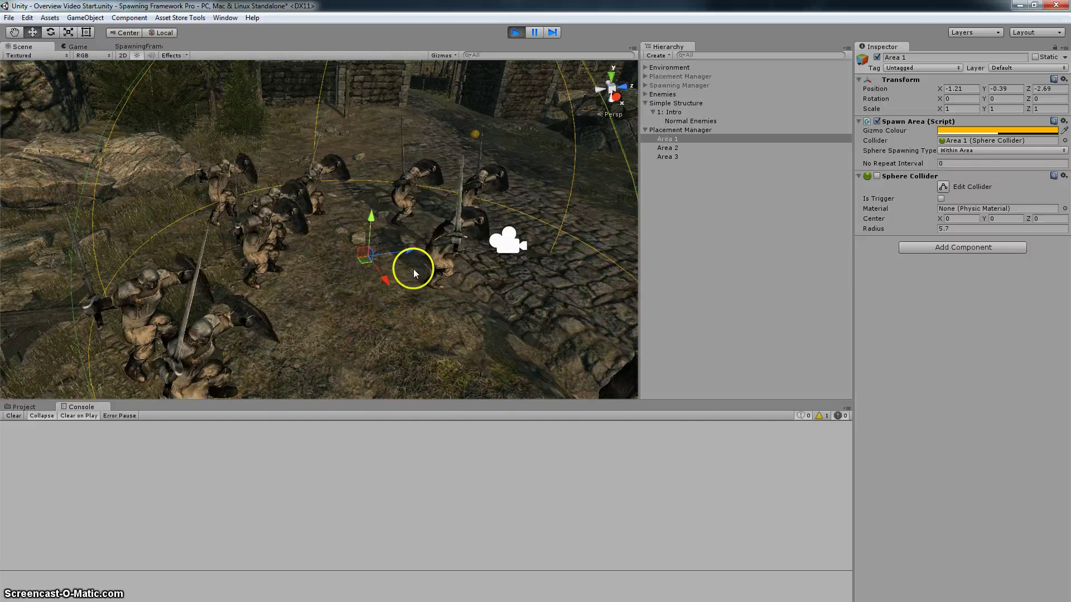
# Step: Switch Area 1's Sphere Spawning Type to On Flat Edges and watch the spawning, before trying Within Flat Sphere
pyautogui.click(971, 151)
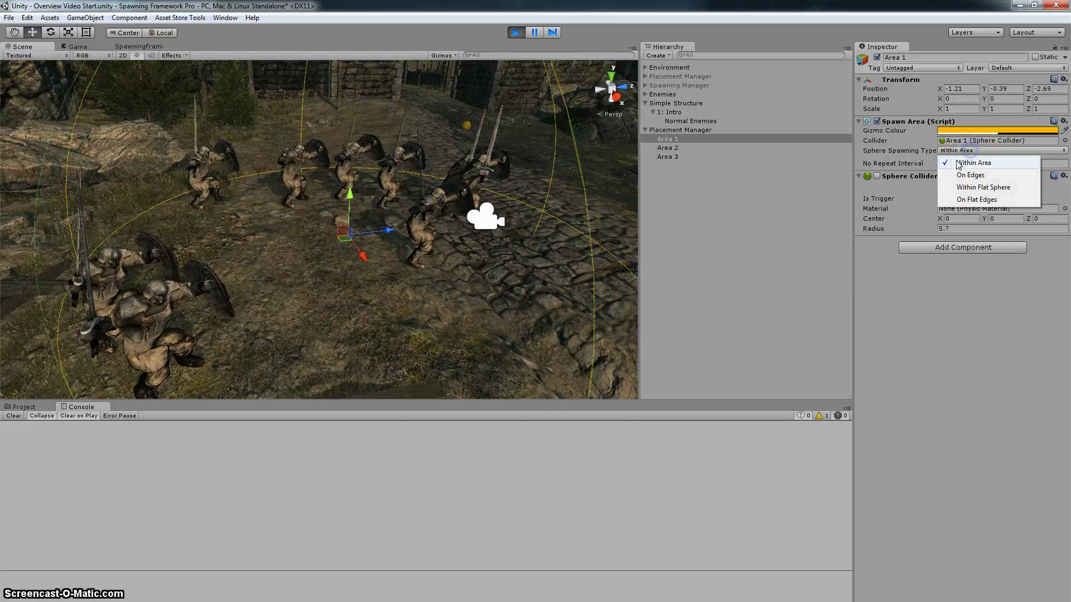
pyautogui.click(969, 200)
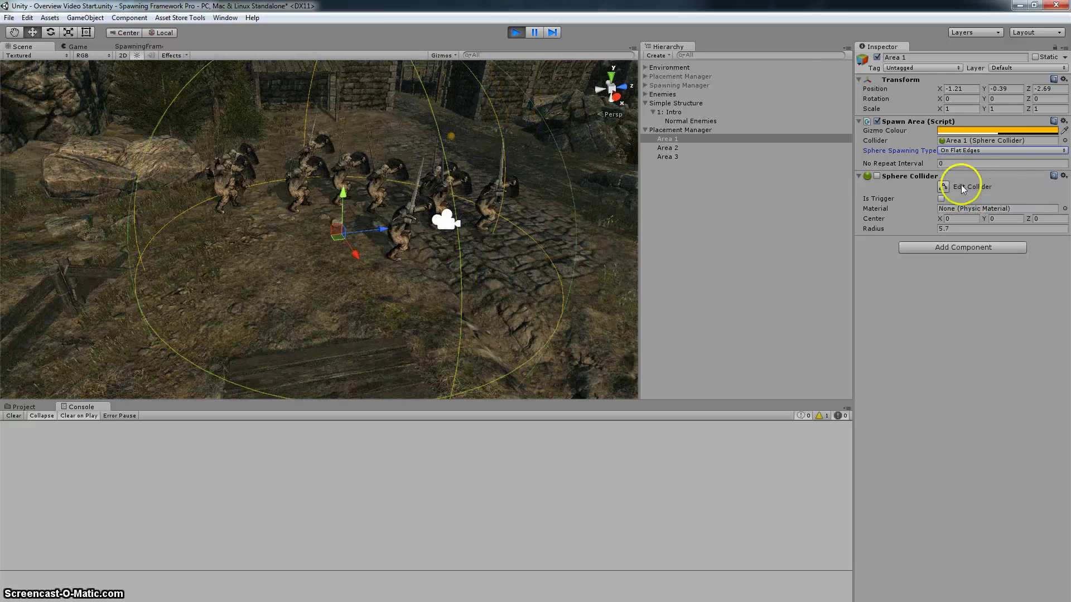
pyautogui.click(975, 151)
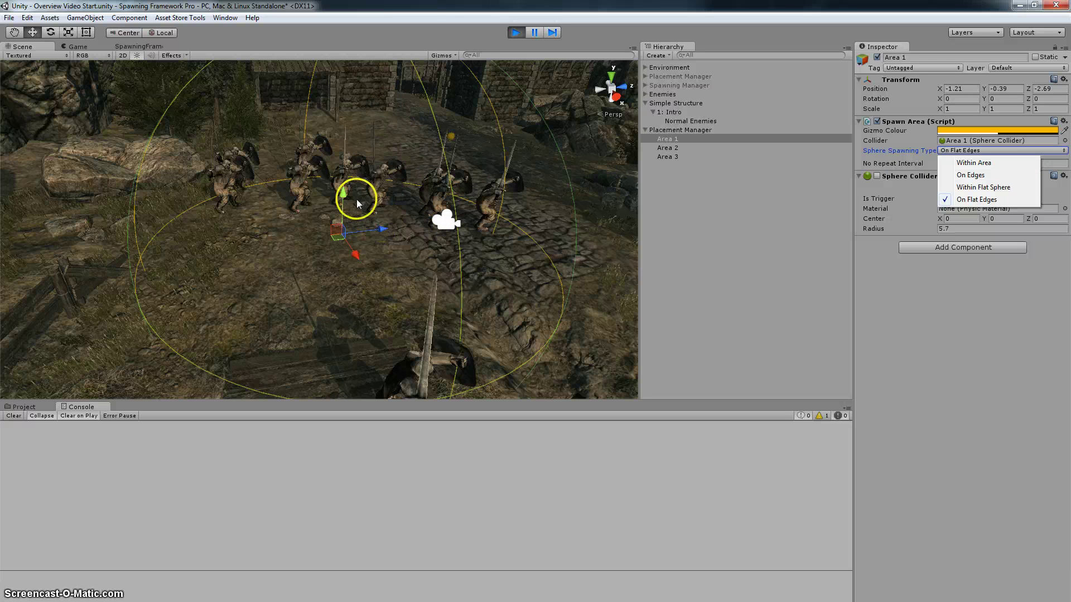
pyautogui.click(969, 188)
# Step: Set Area 1's Sphere Spawning Type back to On Flat Edges and check the ring of spawned enemies
pyautogui.click(971, 151)
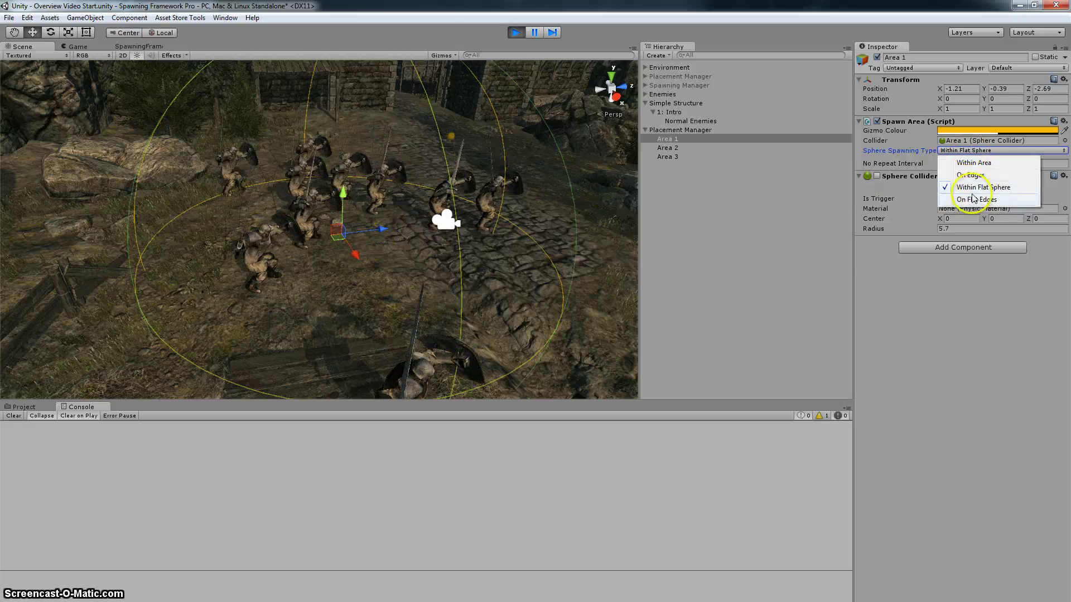
pyautogui.click(974, 200)
pyautogui.scroll(3, 535, 168)
pyautogui.moveTo(407, 179); pyautogui.dragTo(426, 222, button='middle')
pyautogui.moveTo(439, 181); pyautogui.dragTo(469, 185, button='middle')
pyautogui.scroll(-5, 478, 184)
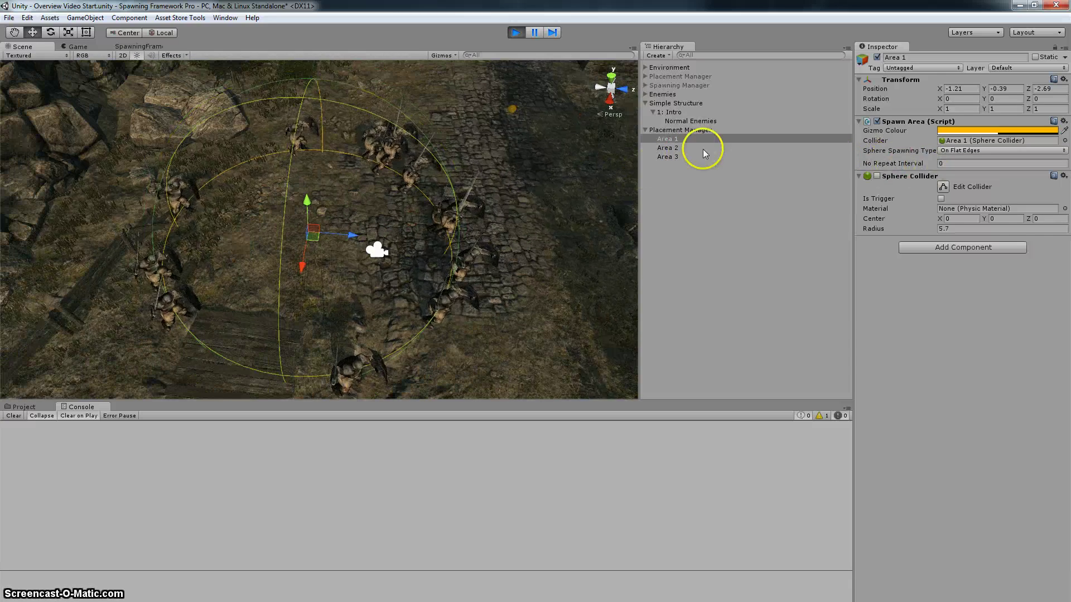
# Step: Check the No Repeat Intervals of Area 2 and Area 3, and set Area 1's No Repeat Interval to 5
pyautogui.click(677, 149)
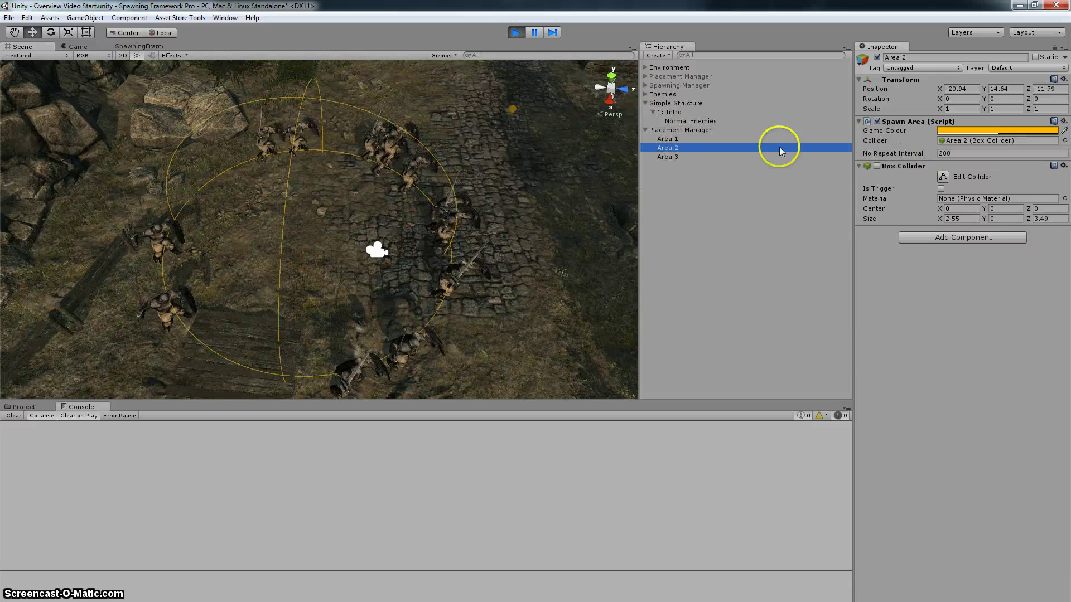
pyautogui.click(690, 158)
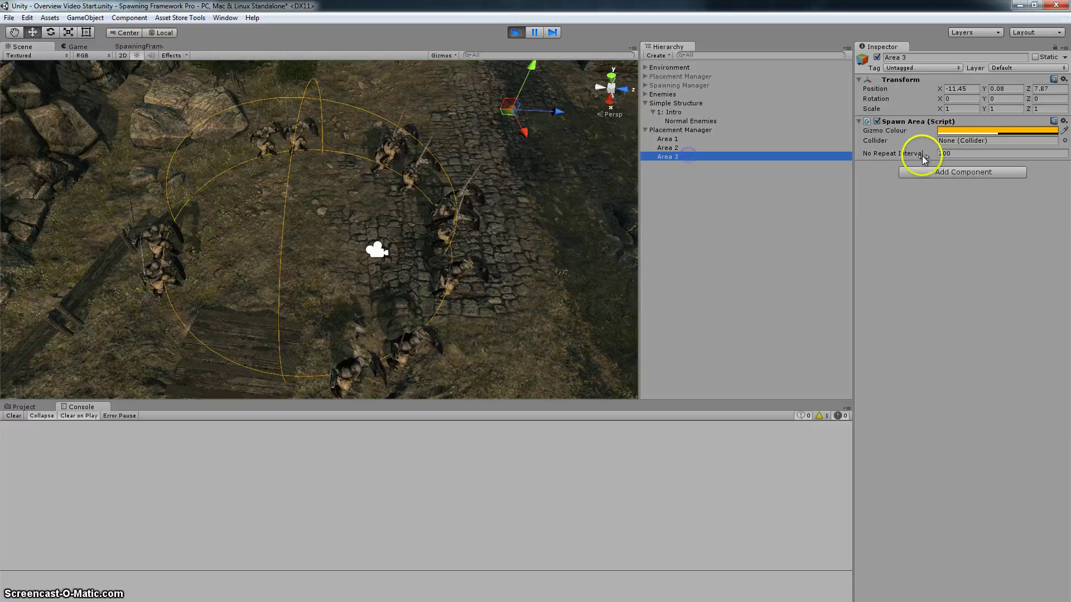
pyautogui.click(670, 140)
pyautogui.click(968, 163)
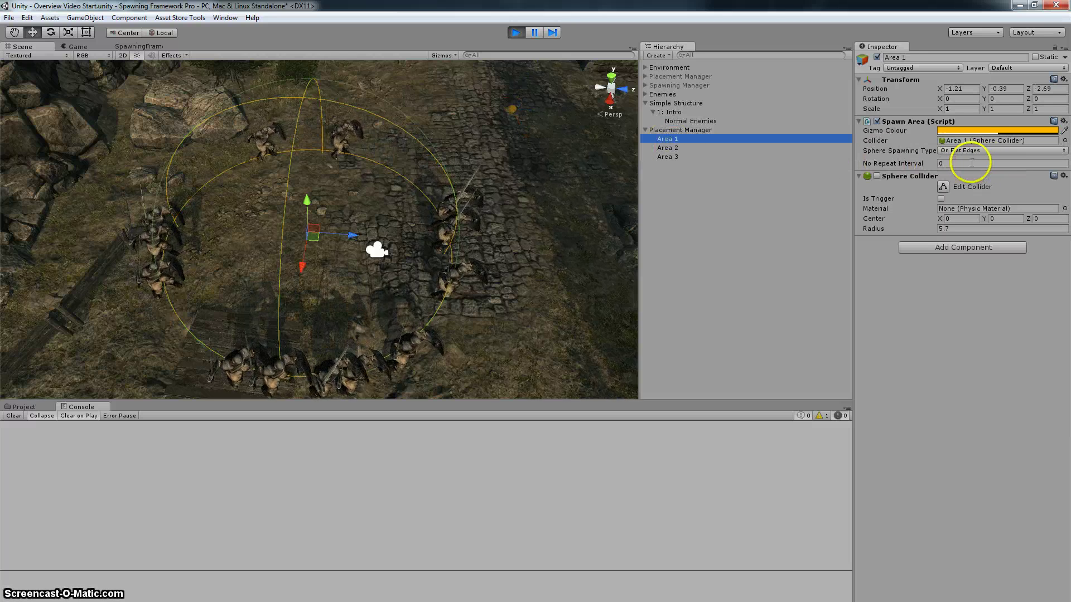
pyautogui.write('5')
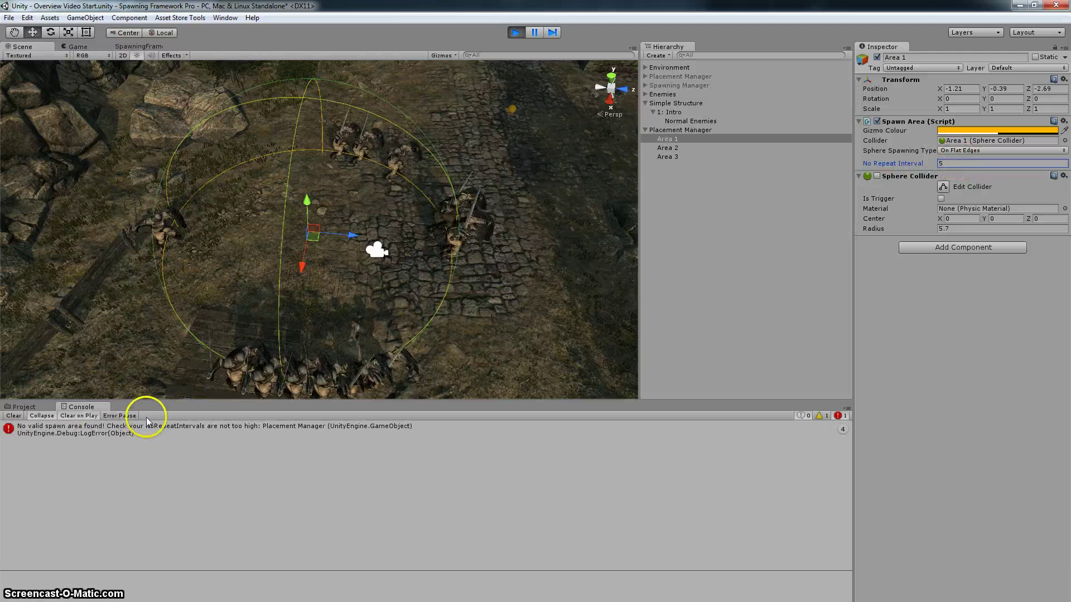
pyautogui.moveTo(507, 217); pyautogui.dragTo(483, 236, button='middle')
pyautogui.scroll(-4, 483, 236)
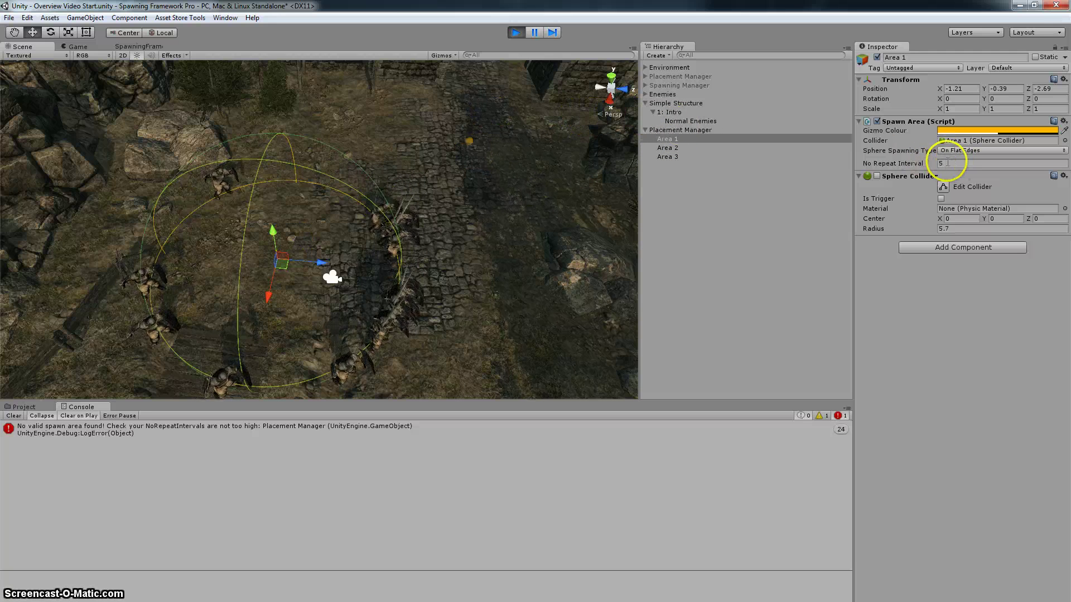
# Step: Watch the spawning around Area 1 and compare its No Repeat Interval with the Spawn Interval of the Normal Enemies wave
pyautogui.moveTo(401, 194)
pyautogui.mouseDown(button='middle')
pyautogui.moveTo(384, 217)
pyautogui.moveTo(403, 201)
pyautogui.mouseUp(button='middle')
pyautogui.scroll(-3, 384, 216)
pyautogui.scroll(-2, 400, 211)
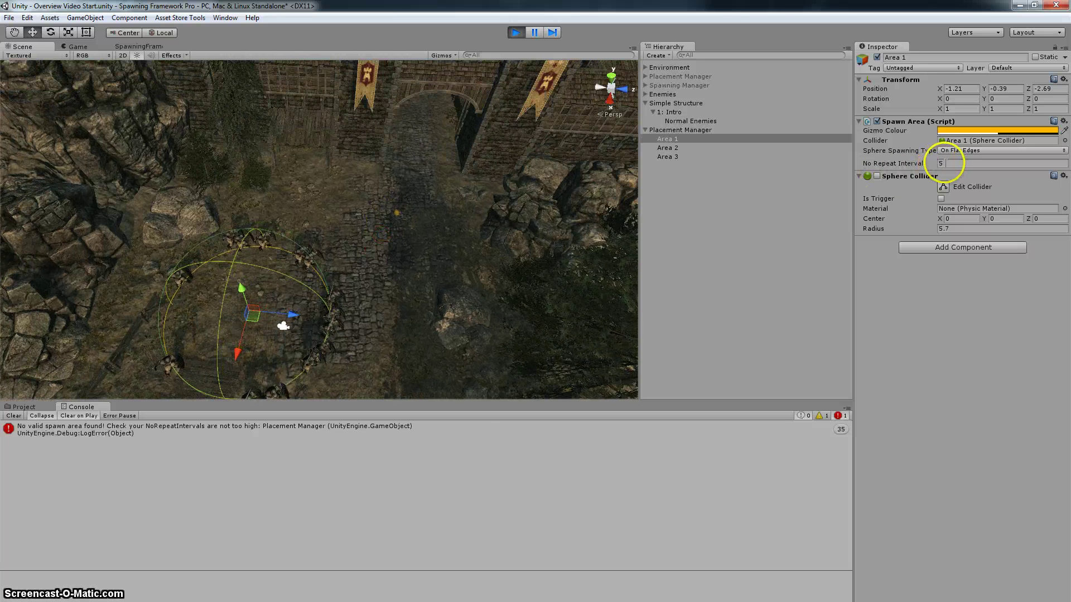
pyautogui.click(939, 164)
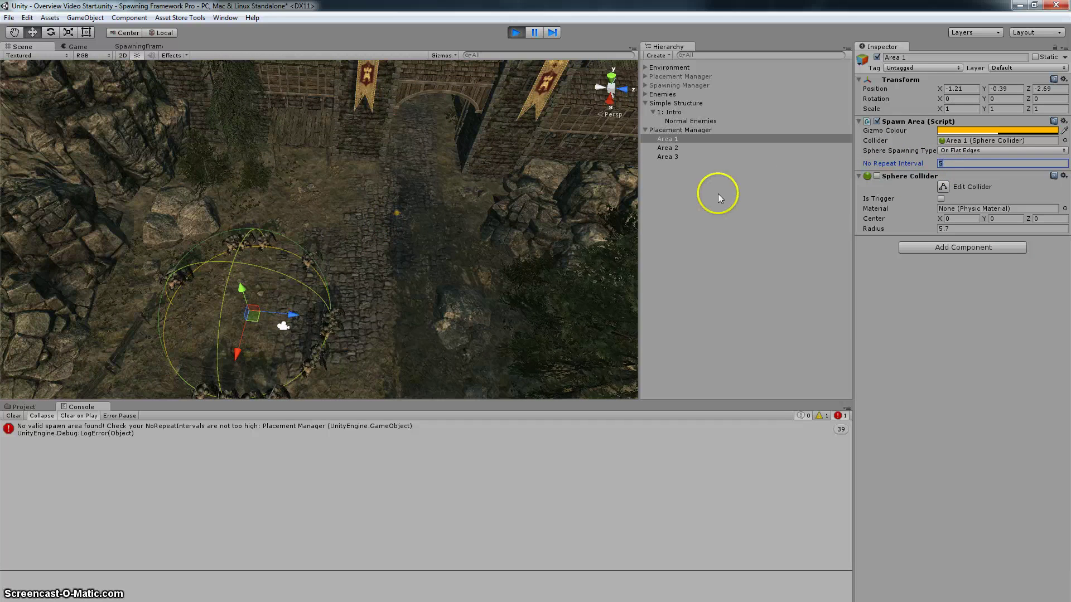
pyautogui.click(698, 123)
pyautogui.moveTo(447, 182); pyautogui.dragTo(448, 221, button='middle')
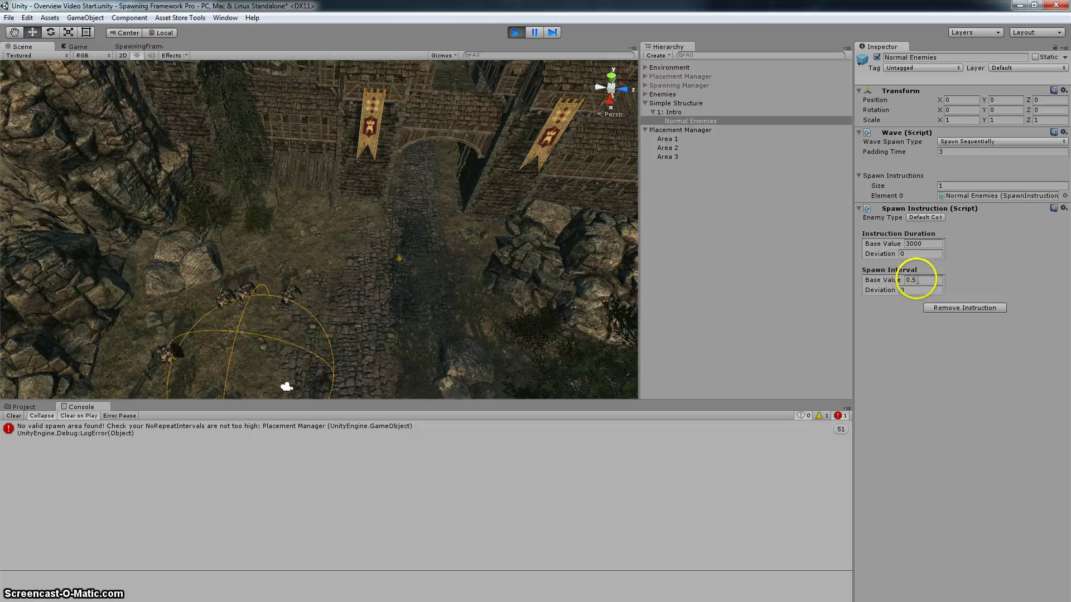
pyautogui.moveTo(407, 240); pyautogui.dragTo(414, 216, button='middle')
pyautogui.scroll(-7, 413, 216)
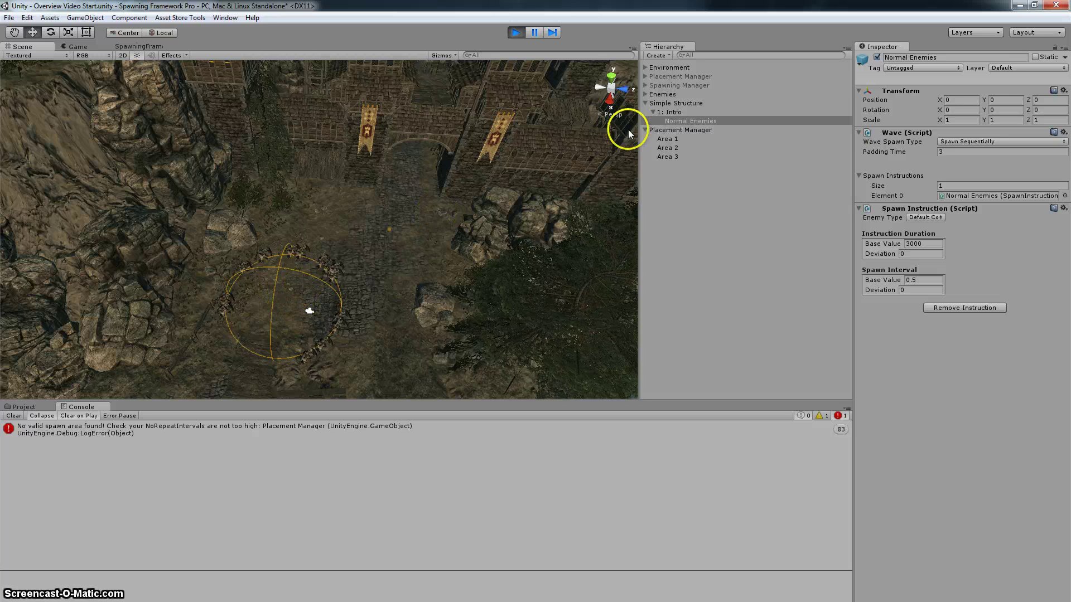
# Step: Set Area 1's No Repeat Interval to 1 and clear the console messages
pyautogui.click(669, 140)
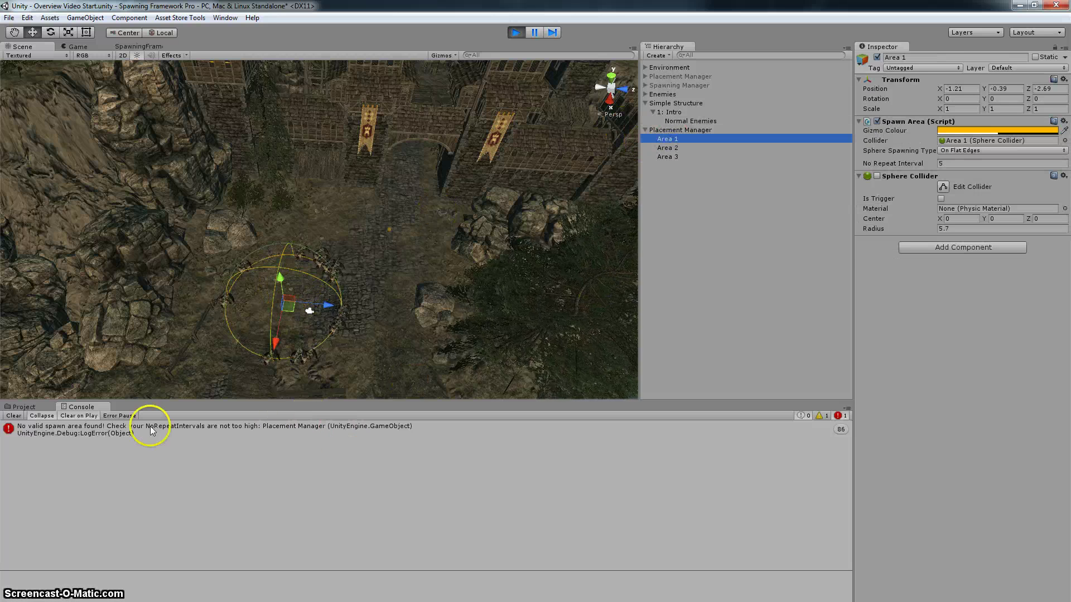
pyautogui.click(944, 163)
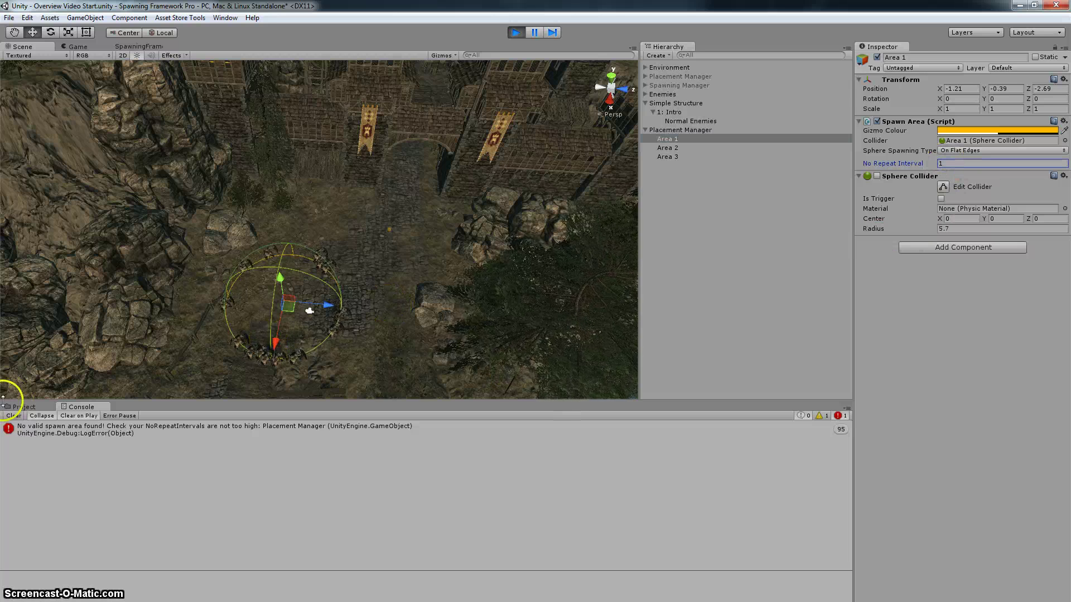
pyautogui.click(15, 416)
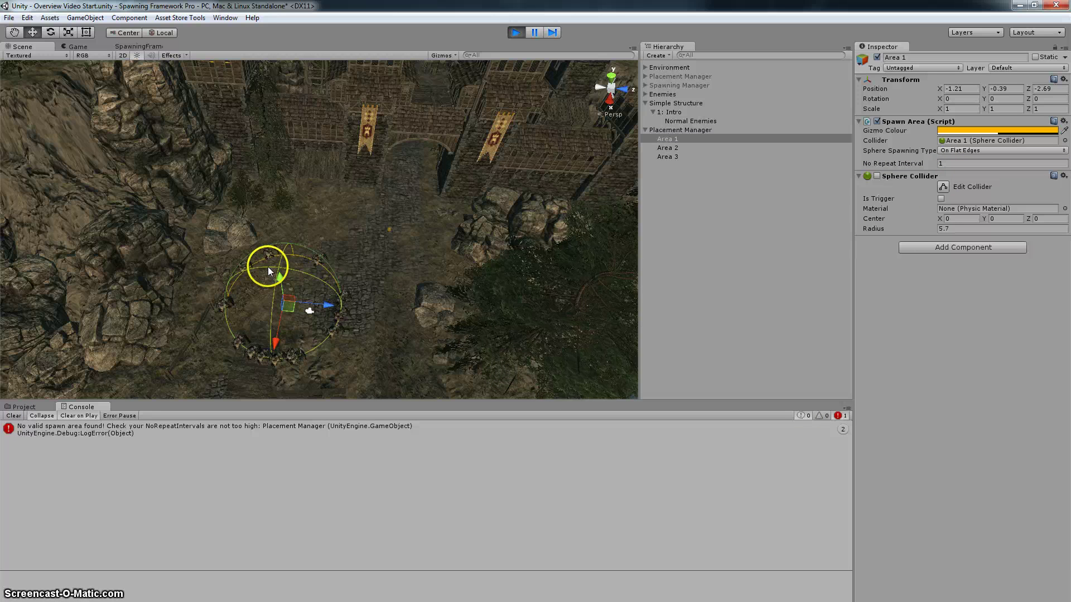
# Step: Set the No Repeat Interval of Area 2 and Area 3 to 0, and clear the console messages
pyautogui.click(696, 148)
pyautogui.click(943, 154)
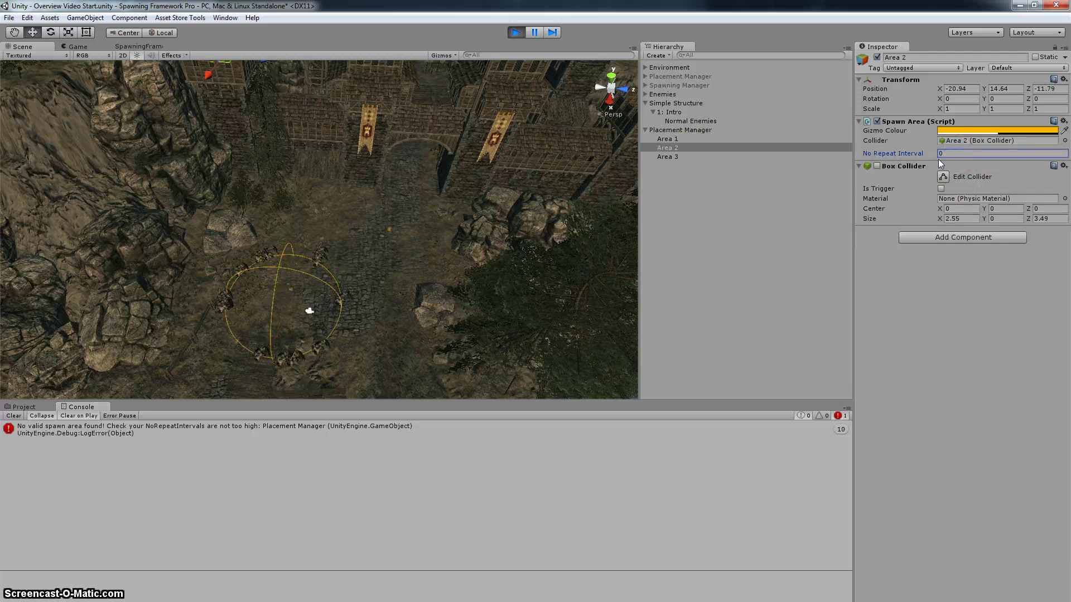
pyautogui.click(668, 157)
pyautogui.click(957, 154)
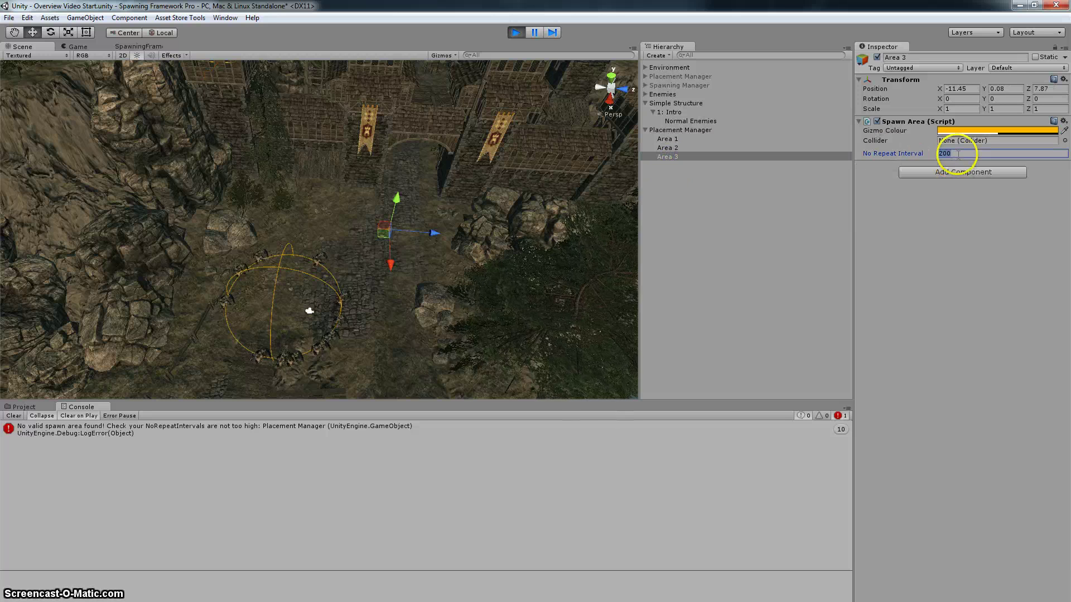
pyautogui.click(13, 415)
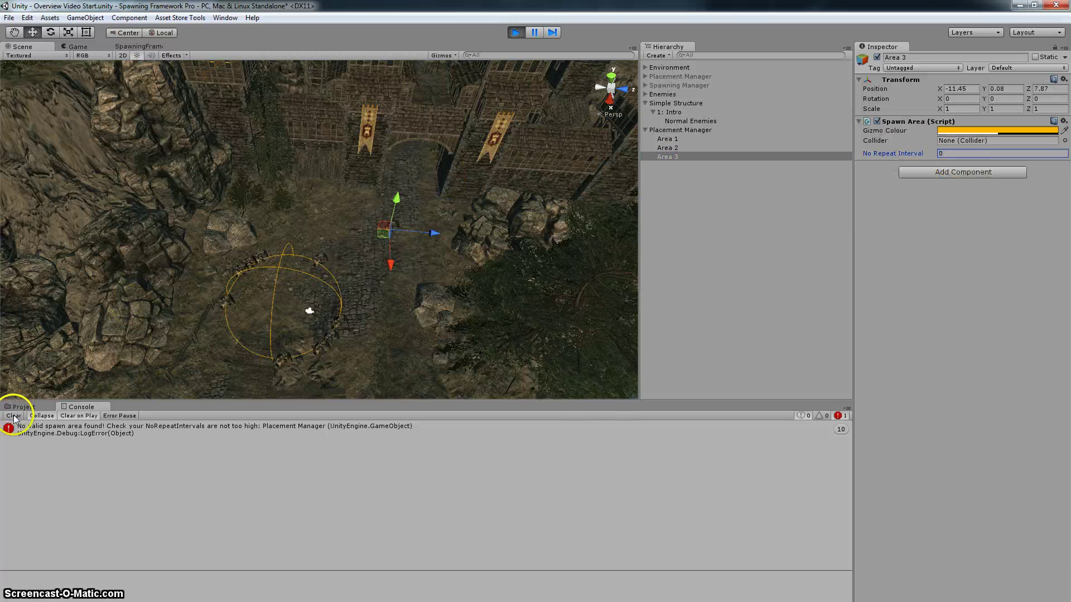